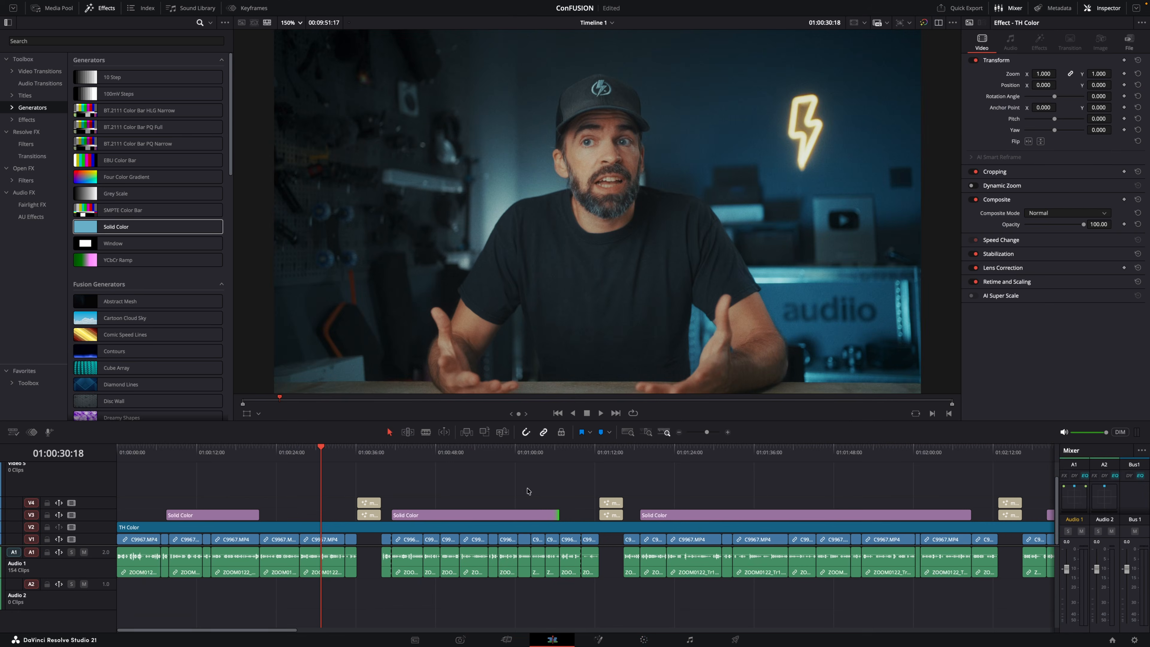
On the Color page, toggle the Film Look Creator node off and on, and bypass the clip's whole grade to compare.
click(643, 641)
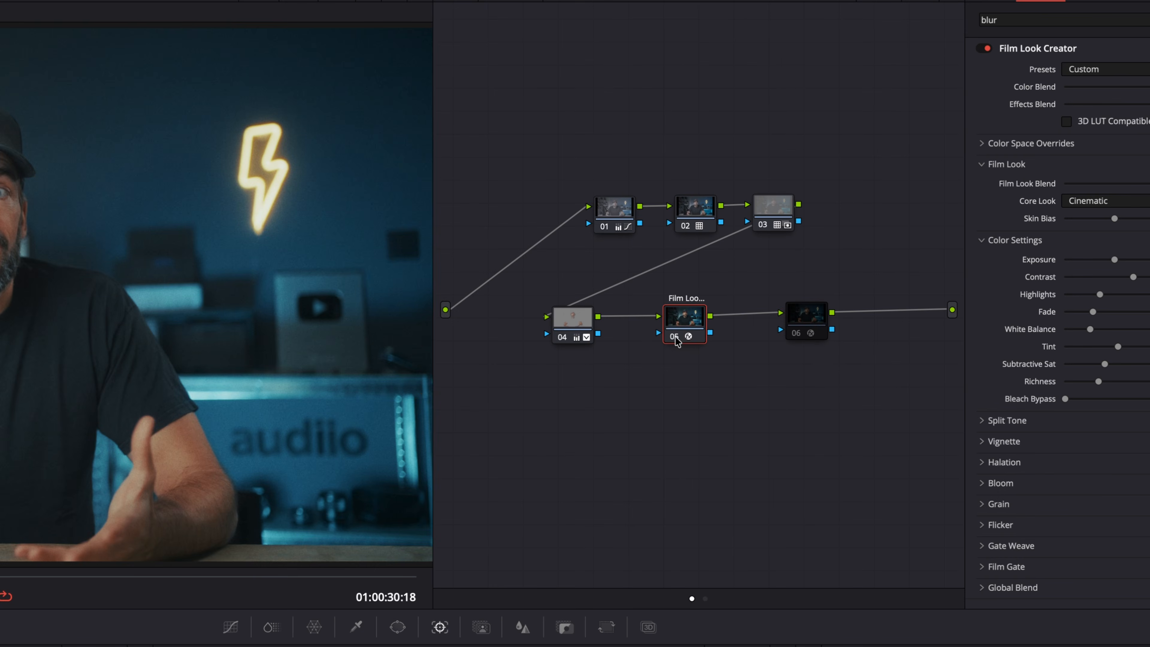
click(676, 339)
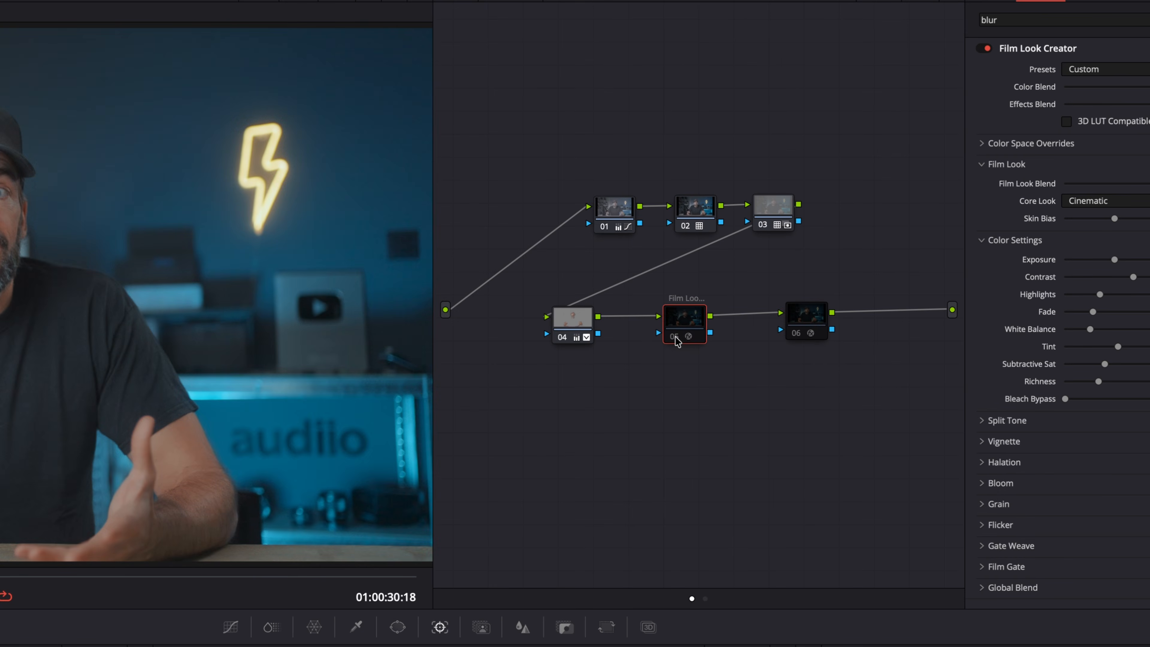
key(super+d)
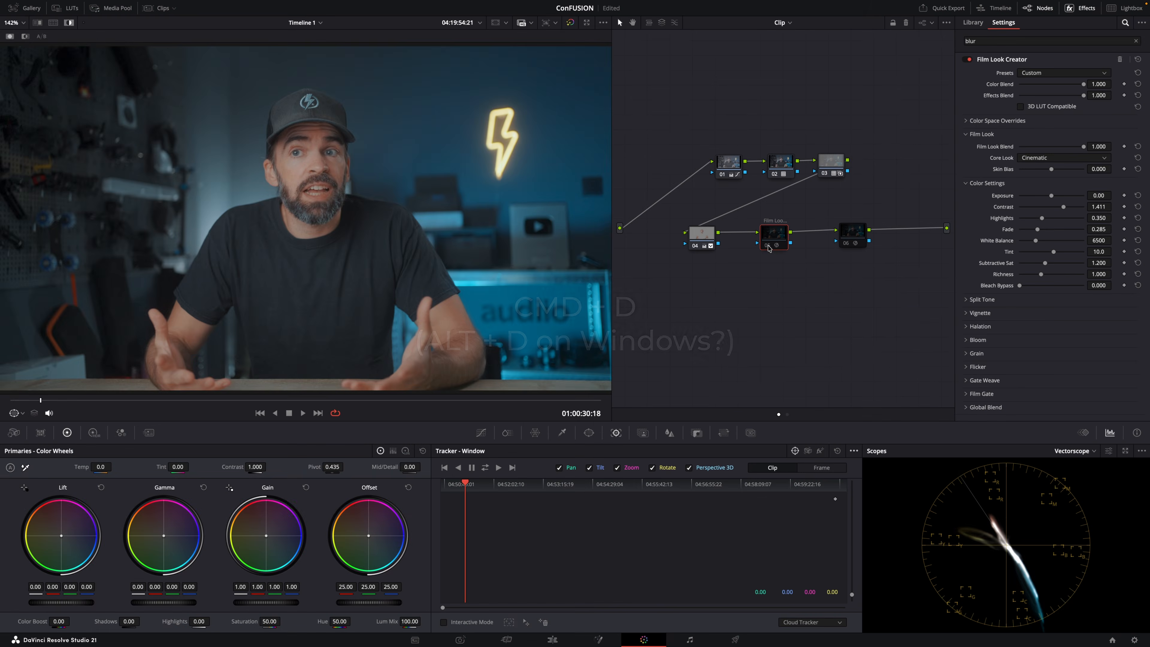
key(super+d)
key(super+d)
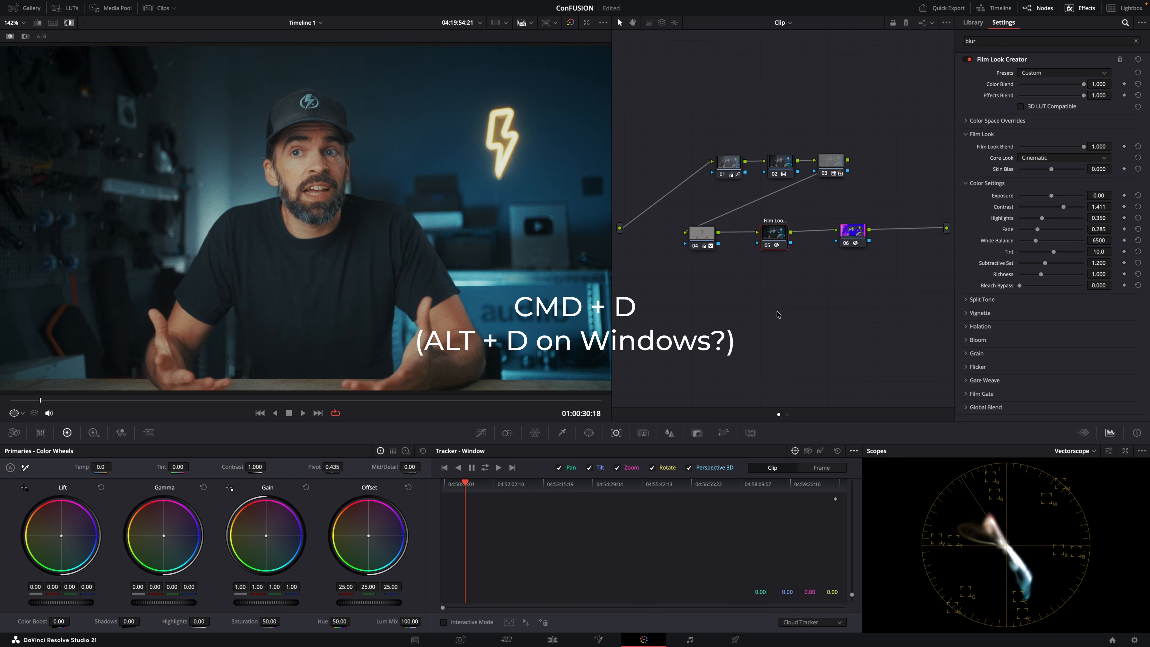
key(super+d)
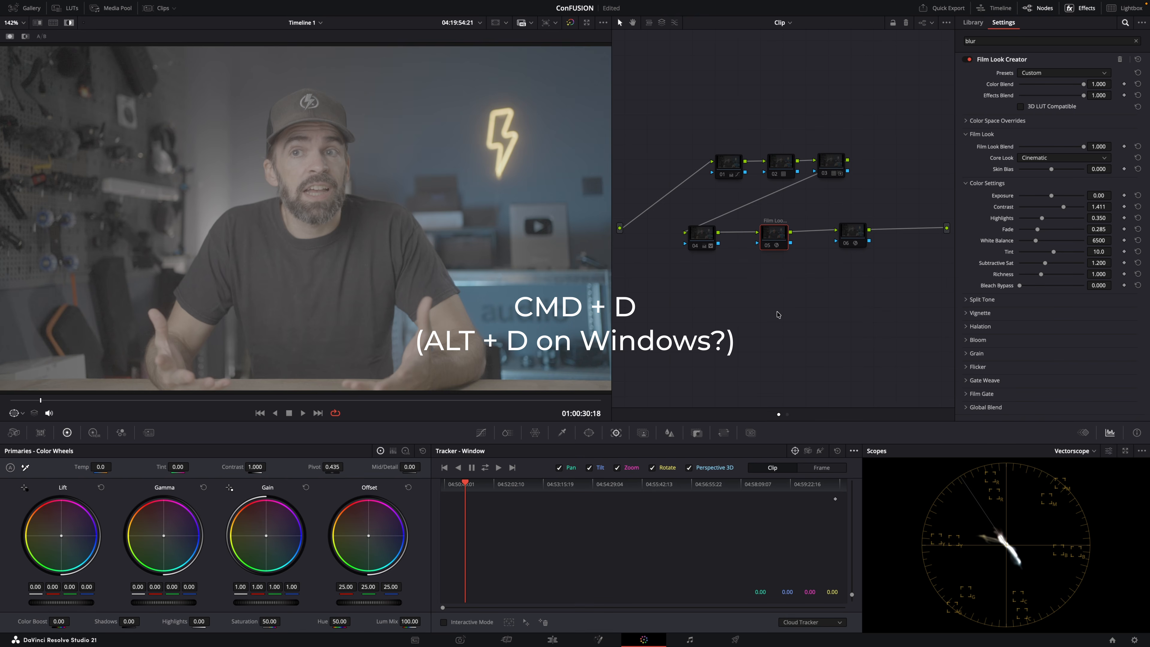
key(super+d)
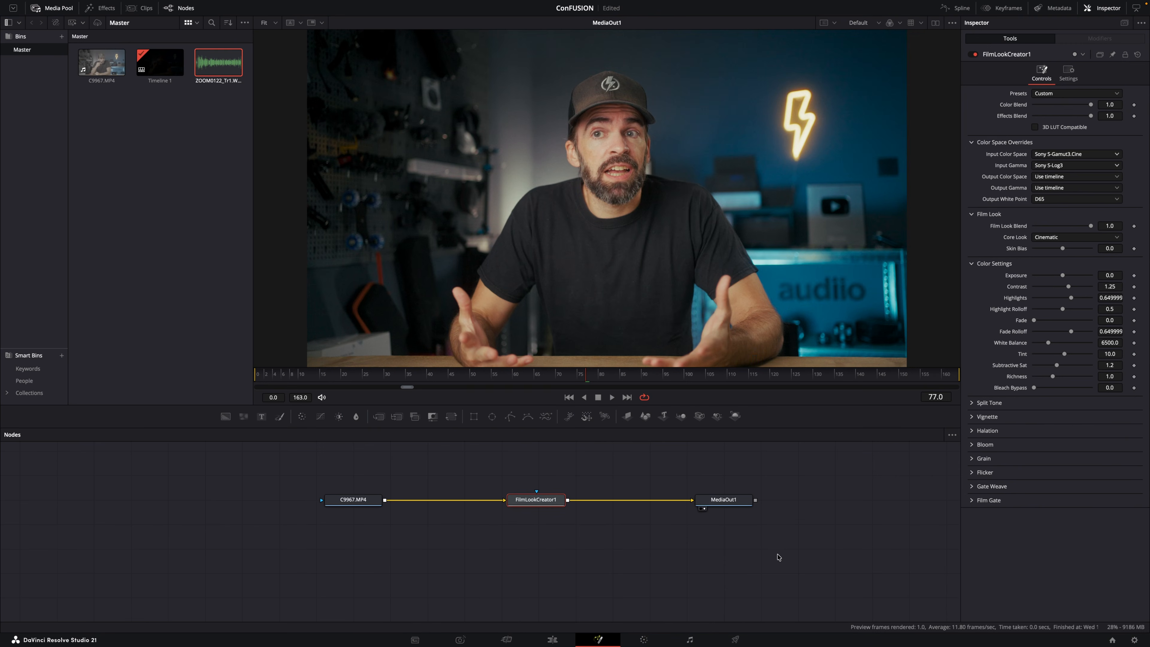
In the Fusion node graph, shift FilmLookCreator1 closer to the clip and toggle its pass-through repeatedly to compare the image.
drag(551, 502, 498, 504)
right_click(517, 500)
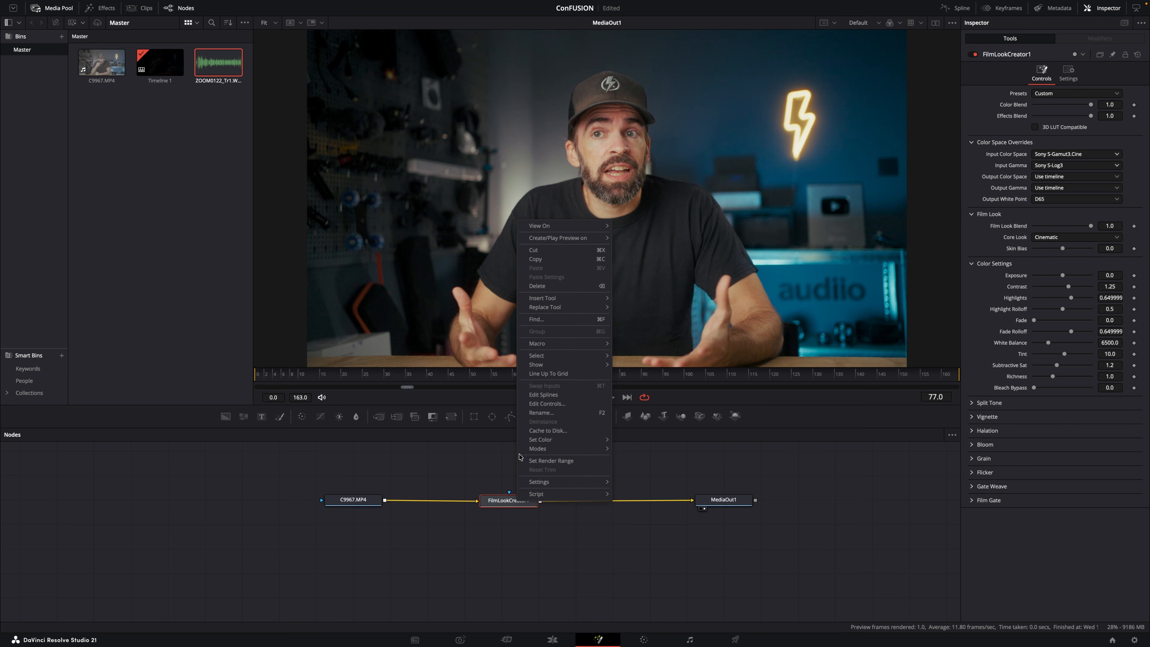
click(499, 479)
key(super+p)
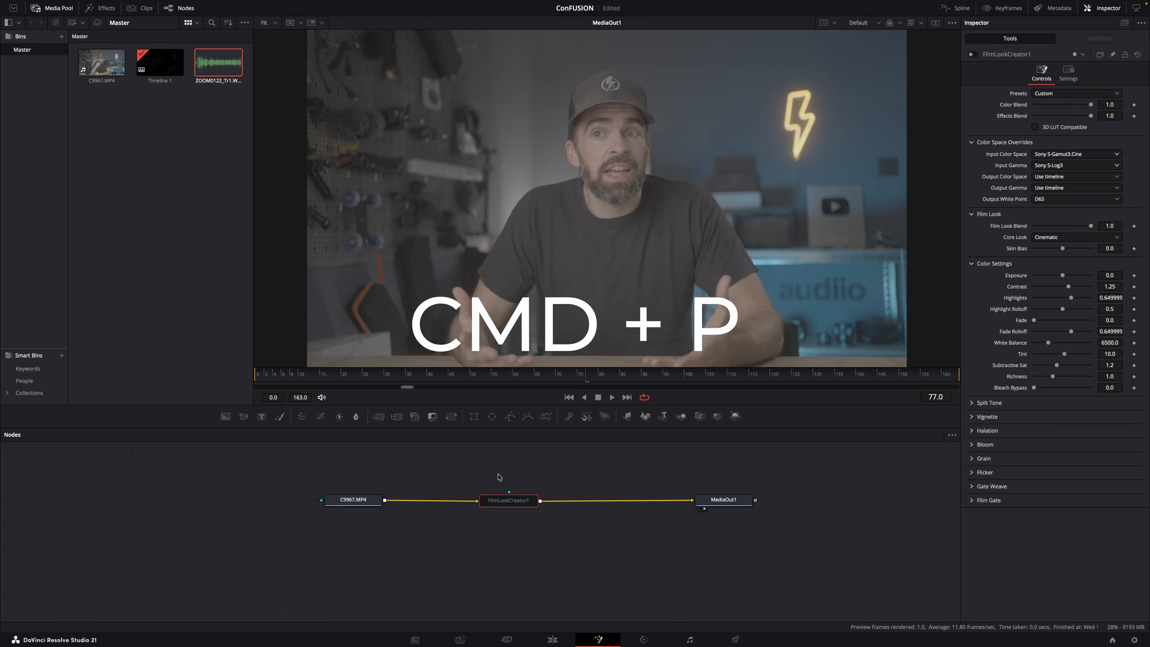
key(super+p)
key(super+p)
key(super+p)
key(super+p)
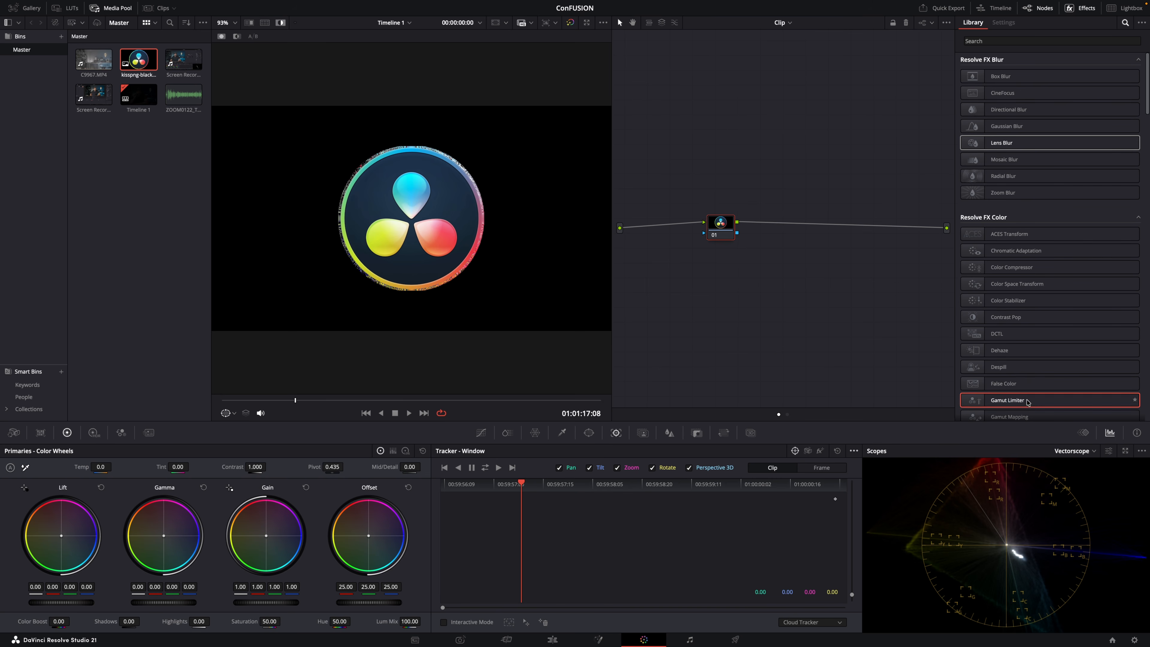
Apply the Lens Blur effect to the logo clip's node 01 on the Color page and return to the Edit page.
drag(1148, 94, 1149, 42)
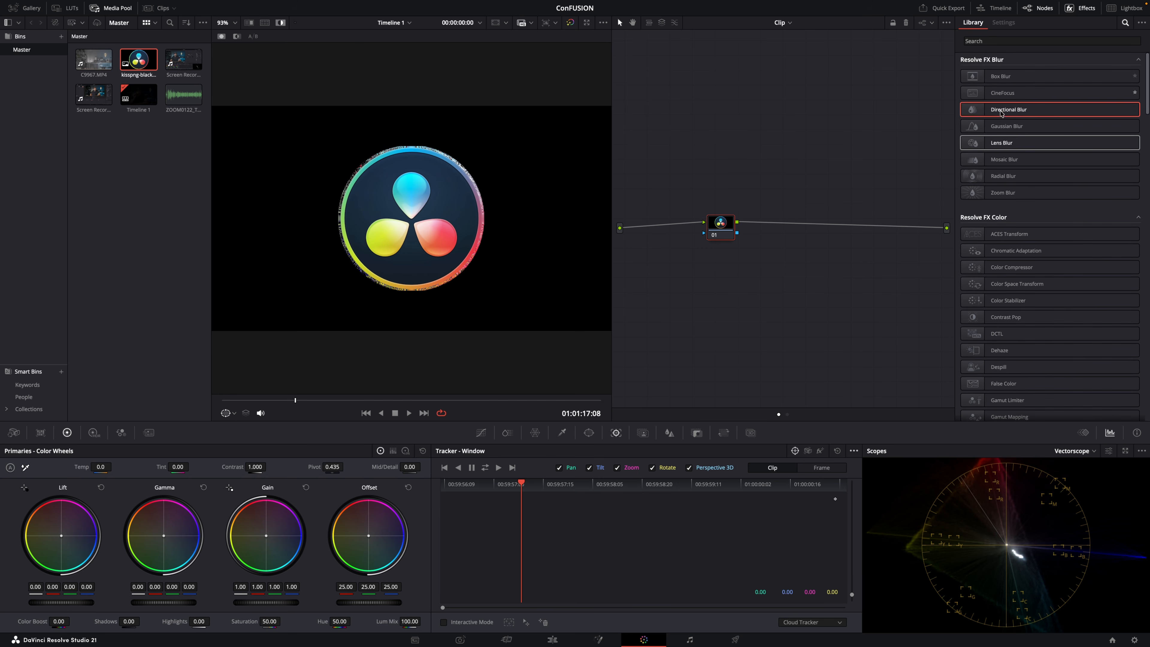
drag(1013, 144, 722, 229)
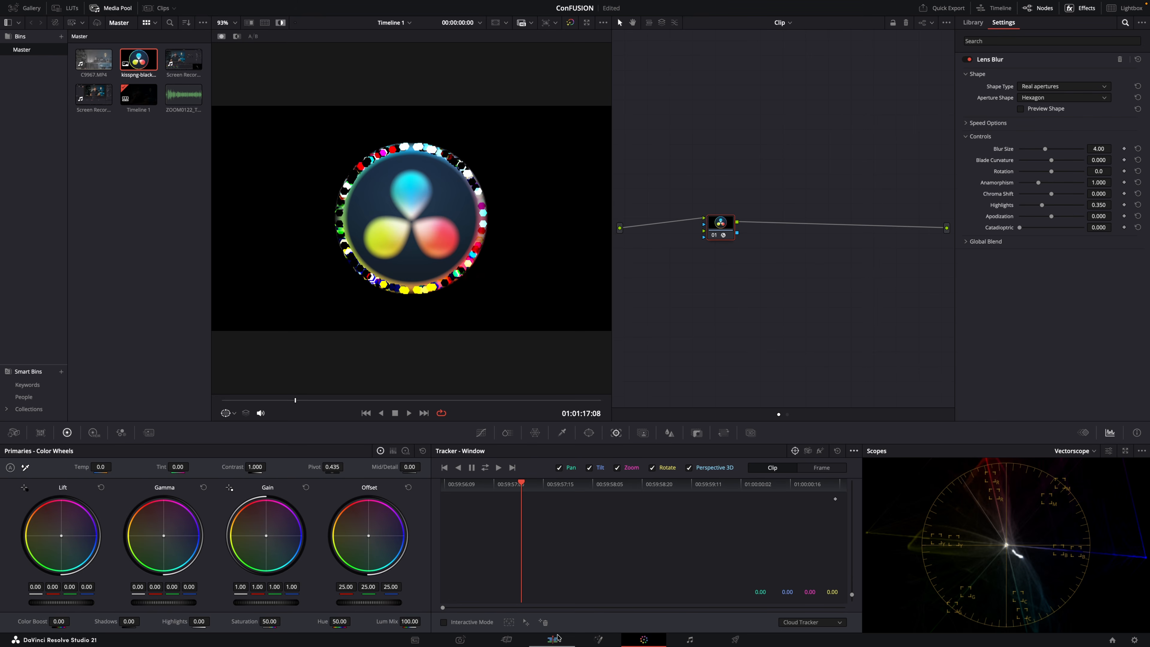
click(556, 642)
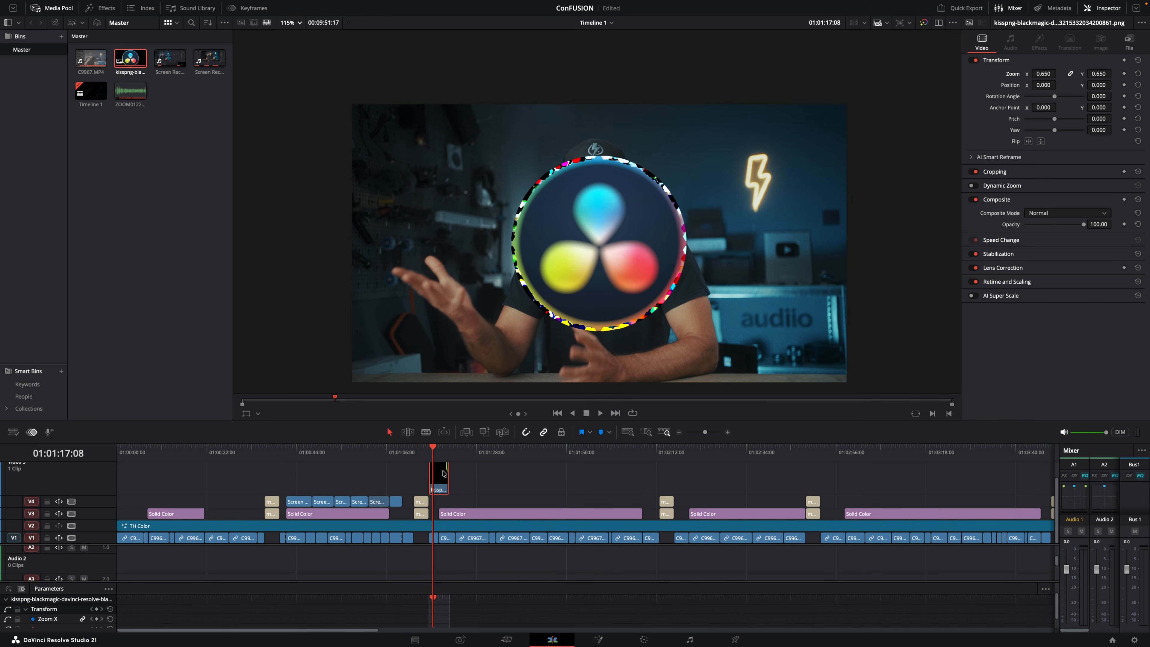
In Fusion, merge the logo image from the media pool over TH Color and place its node above Merge1.
click(599, 640)
drag(161, 63, 474, 515)
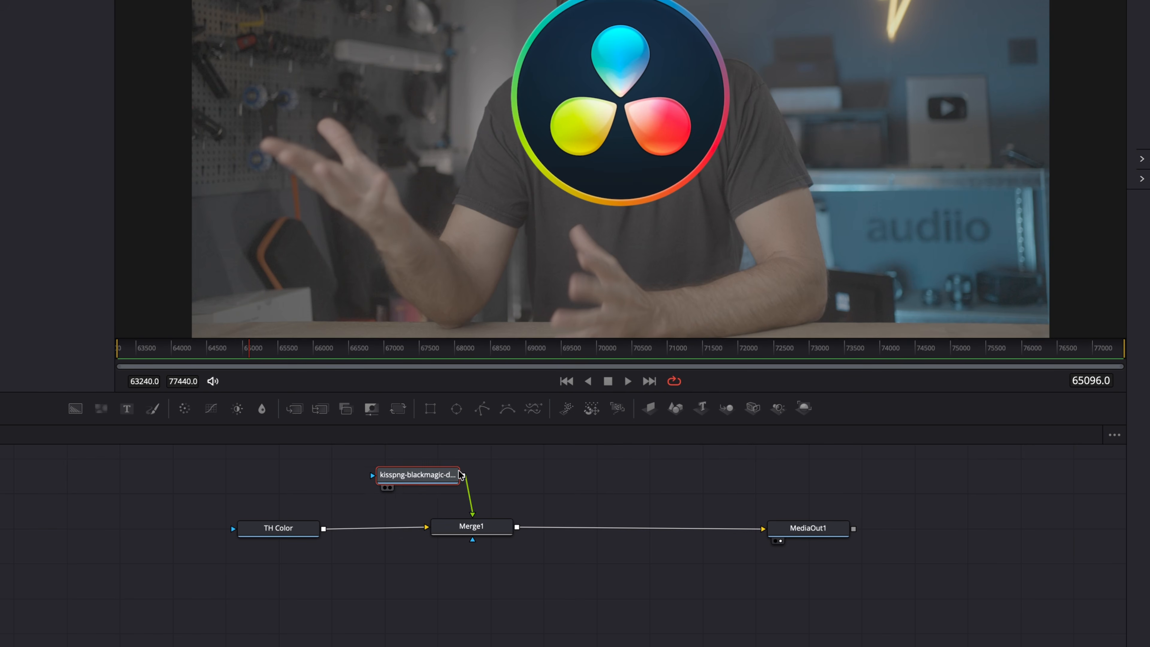
drag(429, 477, 493, 475)
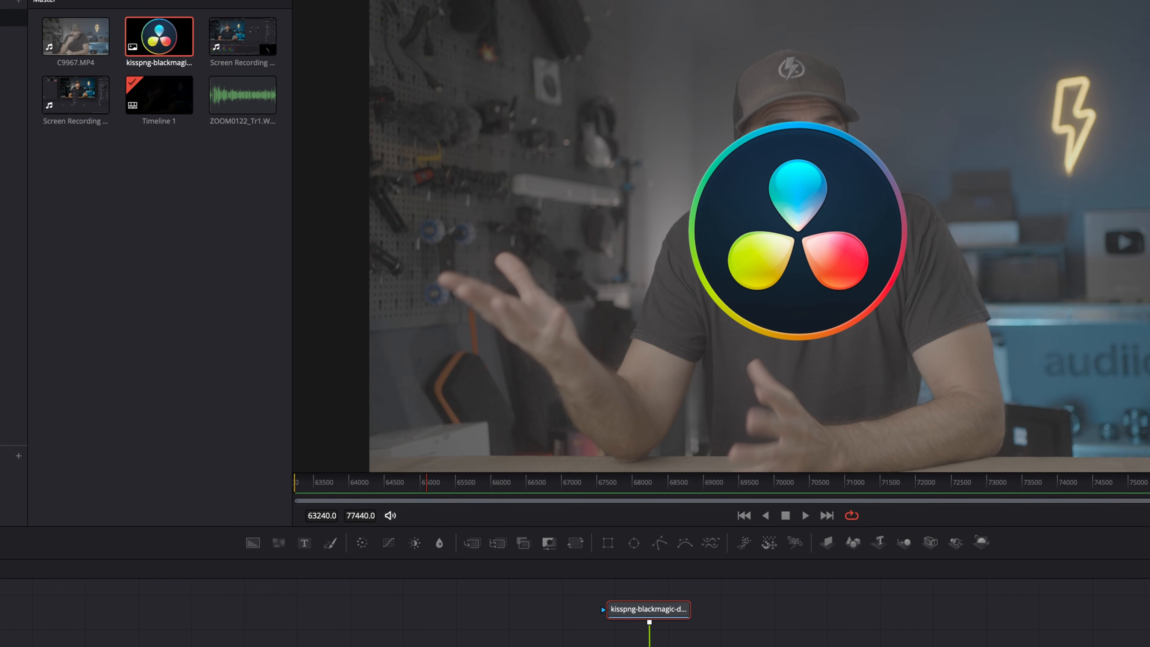
Insert a Lens Blur node between the logo image and Merge1.
key(shift+space)
text(Lens Blur)
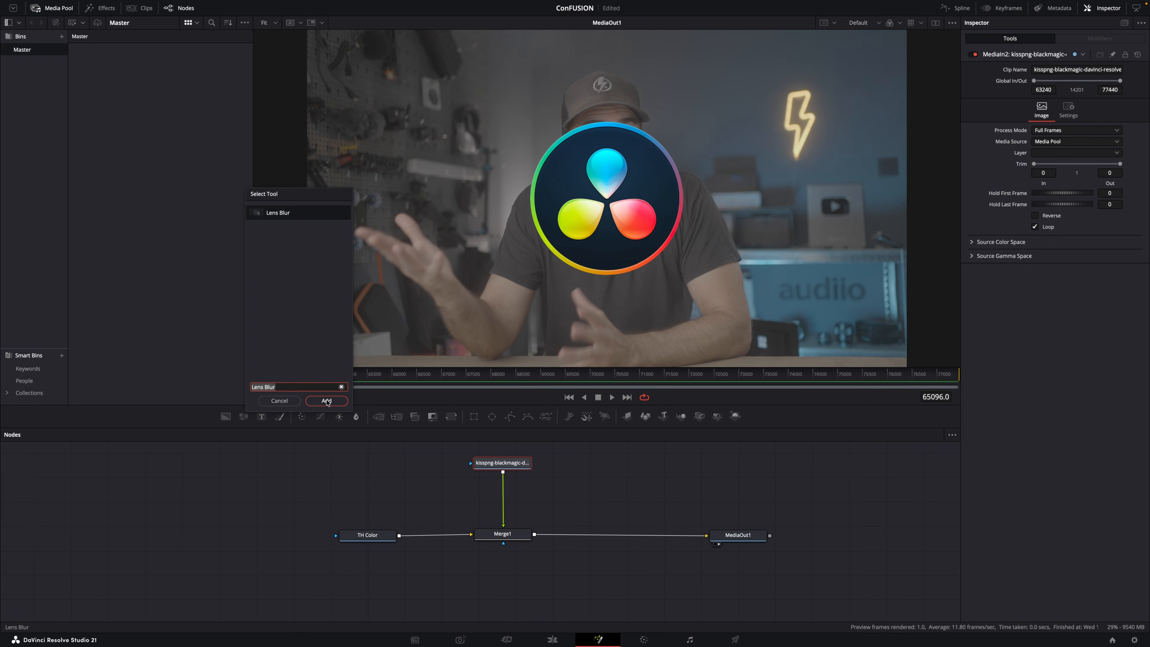
click(326, 401)
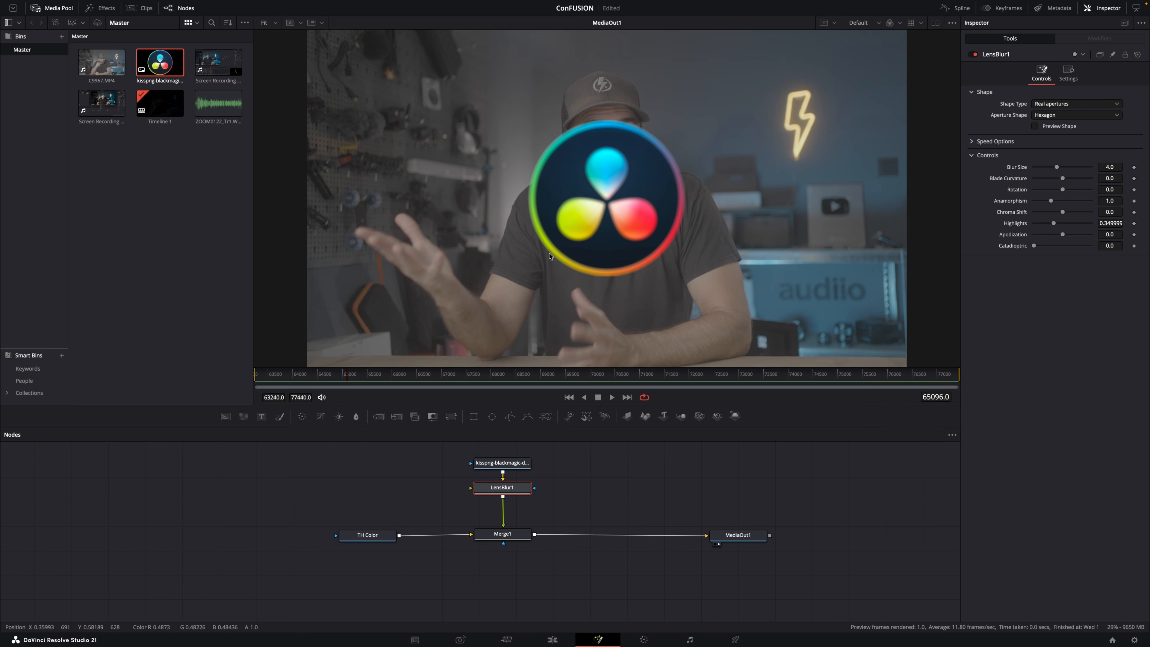
Reposition LensBlur1 between the logo and Merge1 and strongly increase its Blur Size until the logo's outer ring smears.
click(1062, 168)
click(1063, 168)
drag(1064, 168, 1064, 170)
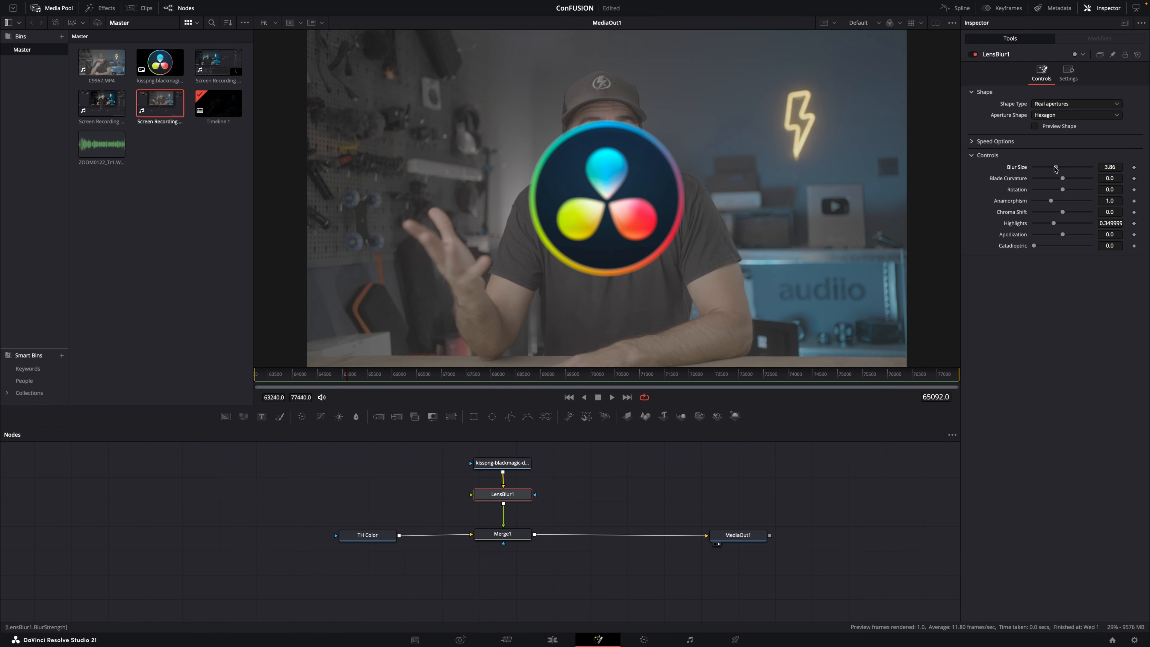
drag(512, 495, 511, 498)
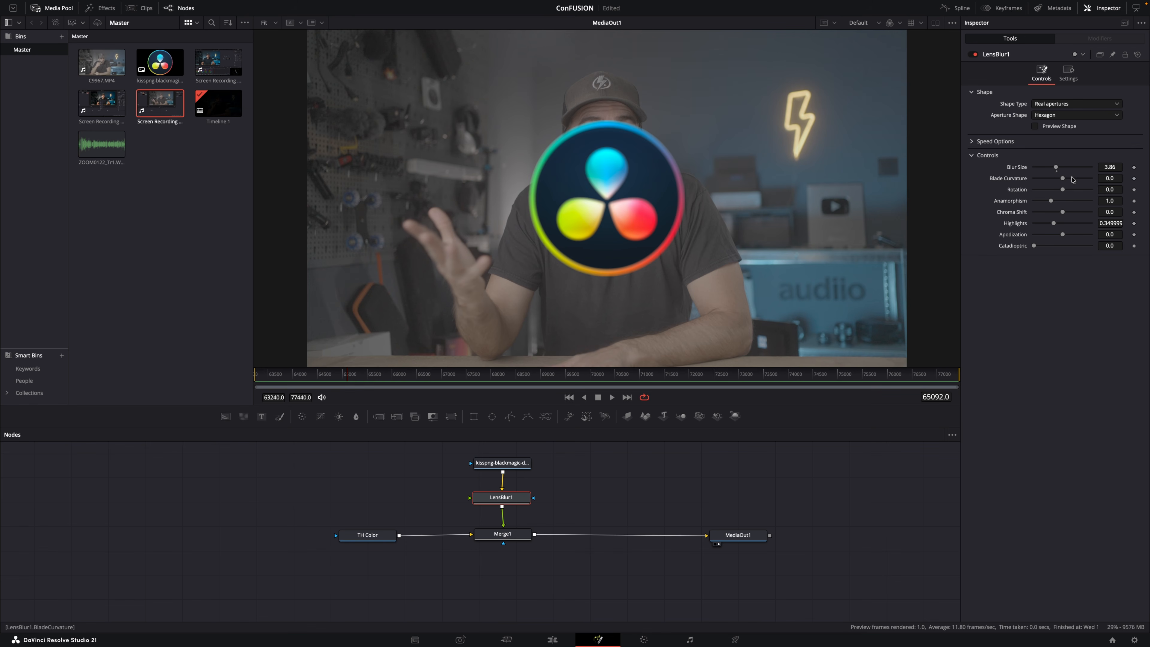
drag(1056, 168, 1085, 168)
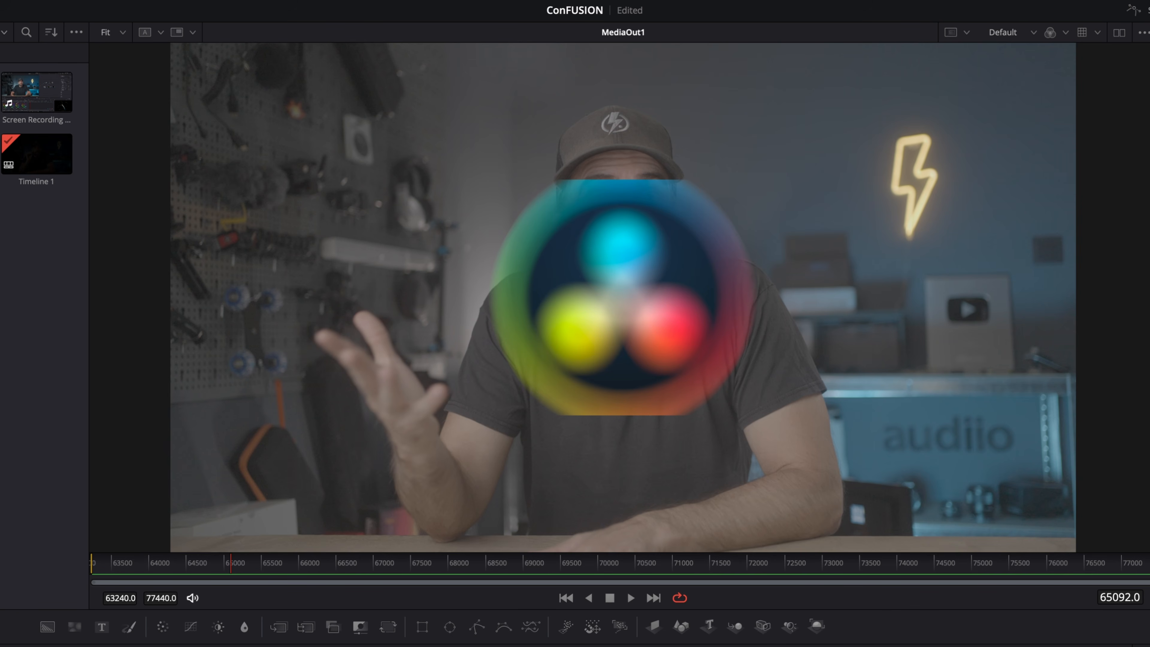
mouse_move(1085, 168)
mouse_down()
mouse_move(1061, 168)
mouse_move(1084, 168)
mouse_up()
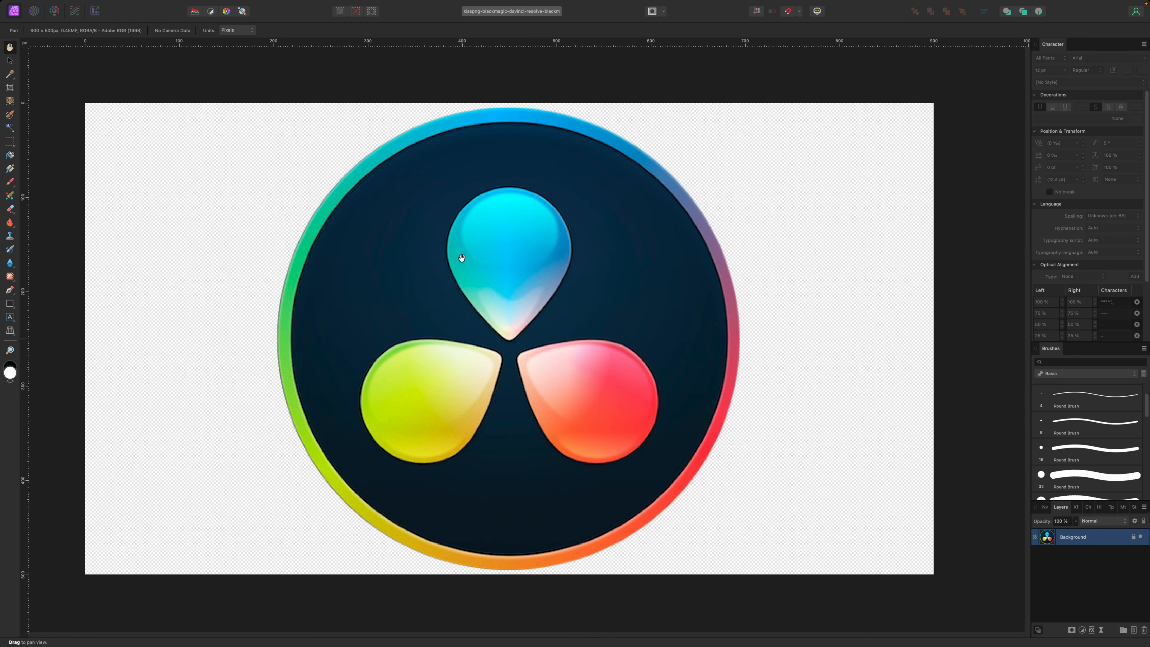
In Affinity Photo, extend the logo image's canvas above and below the circle with the Crop tool.
scroll(563, 355, down, 3)
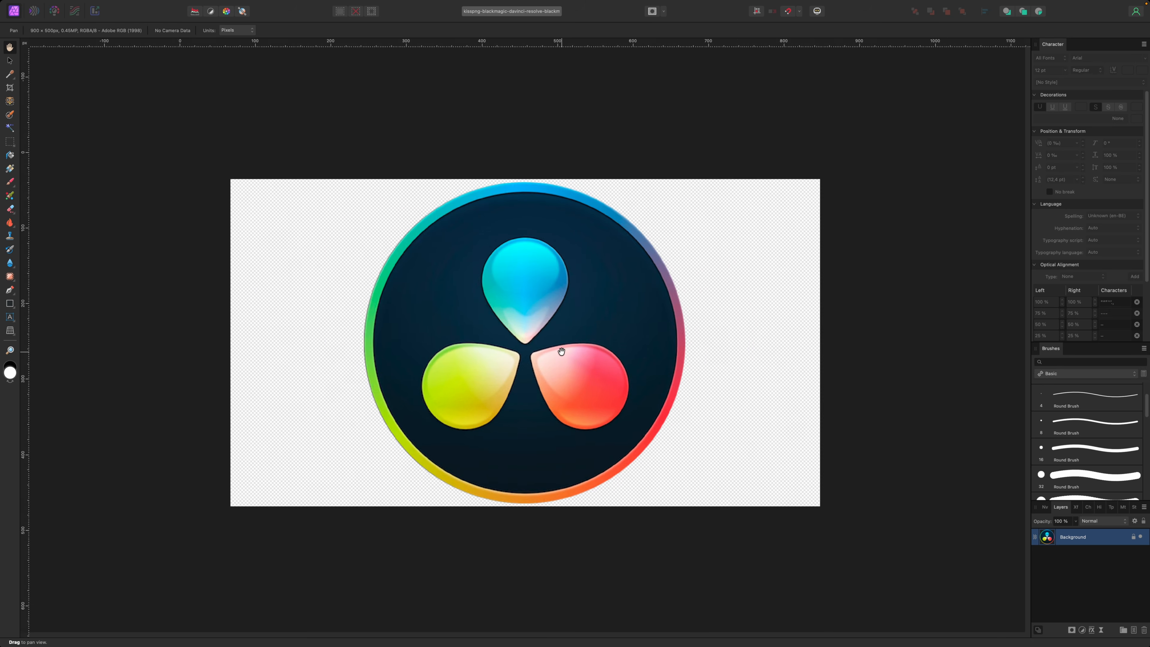
key(c)
drag(534, 203, 533, 147)
drag(534, 490, 534, 578)
key(h)
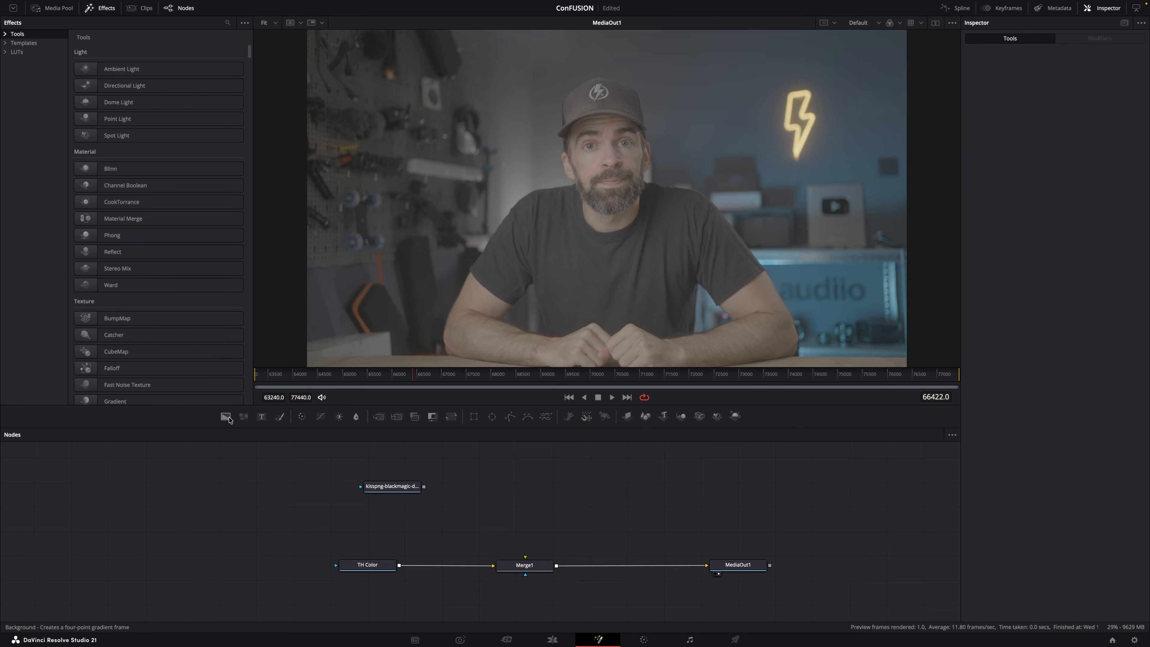
Mask Background1 with a rectangle and connect it to Merge1 as foreground over TH Color.
click(475, 422)
drag(421, 486, 526, 607)
drag(368, 589, 710, 559)
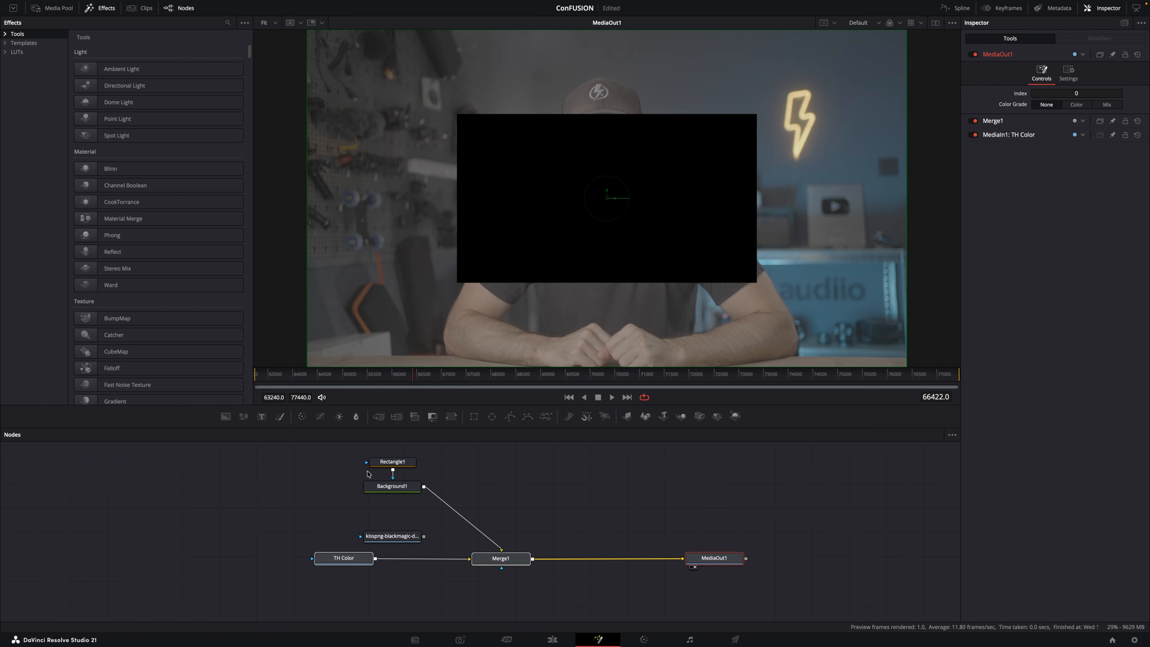
Delete the Background1 node and its Rectangle1 mask from the node graph.
click(394, 490)
key(Delete)
click(393, 461)
key(Delete)
Connect the logo image to Merge1's foreground and insert a Color Corrector node between the two.
drag(410, 539, 501, 550)
drag(481, 496, 499, 475)
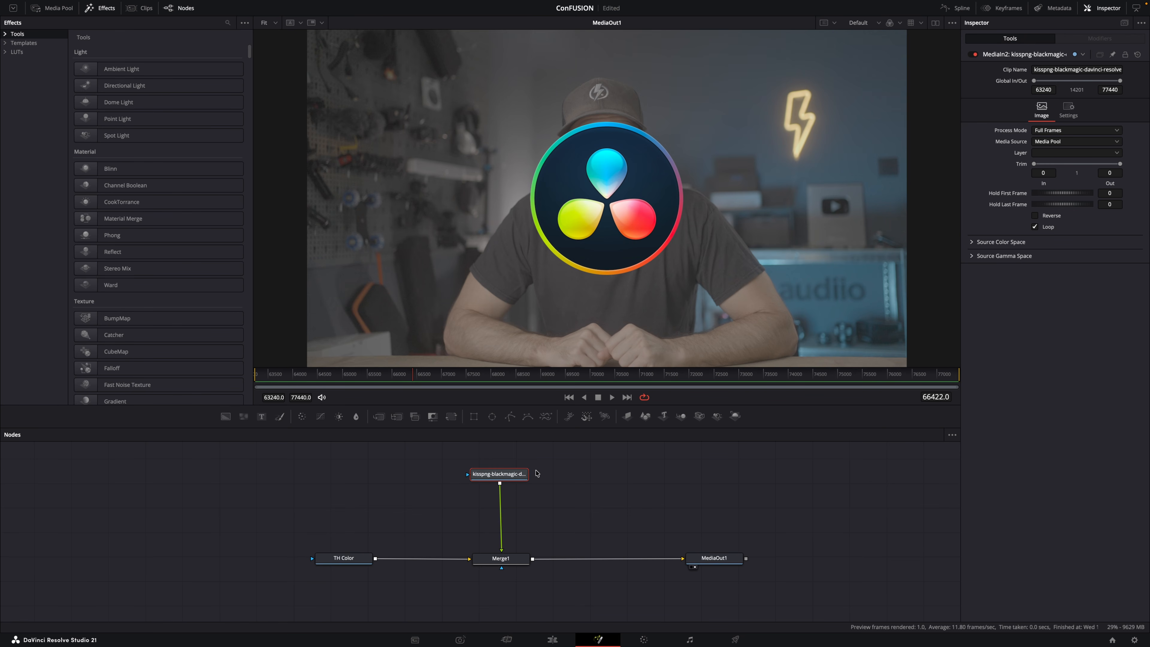
click(302, 417)
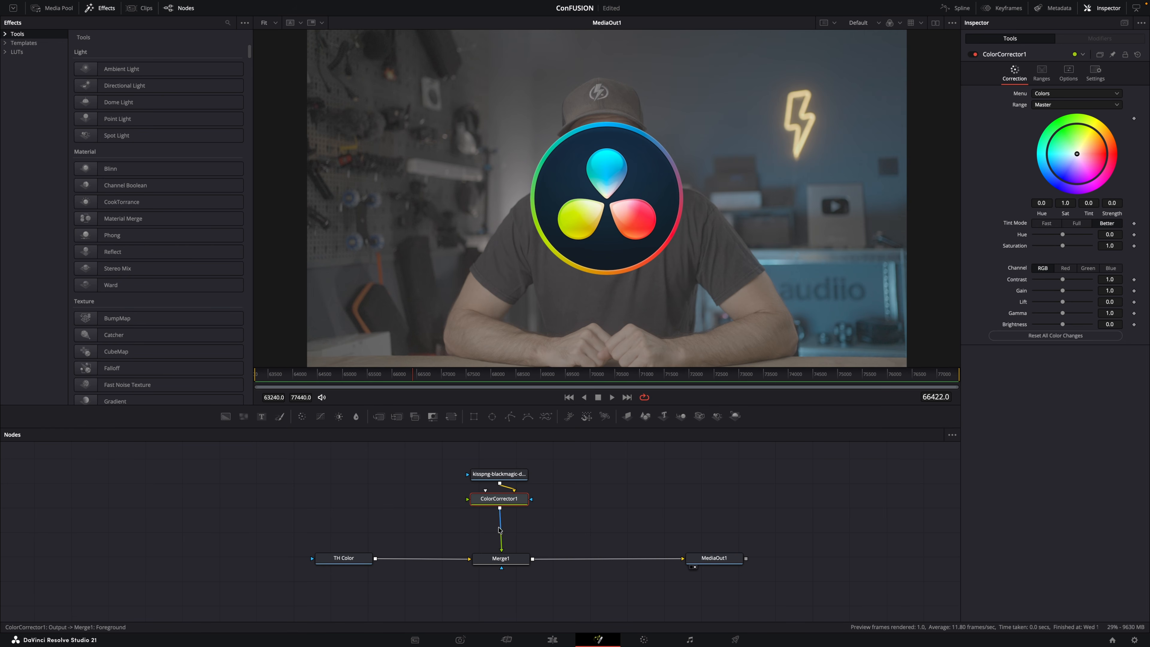
drag(506, 501, 509, 512)
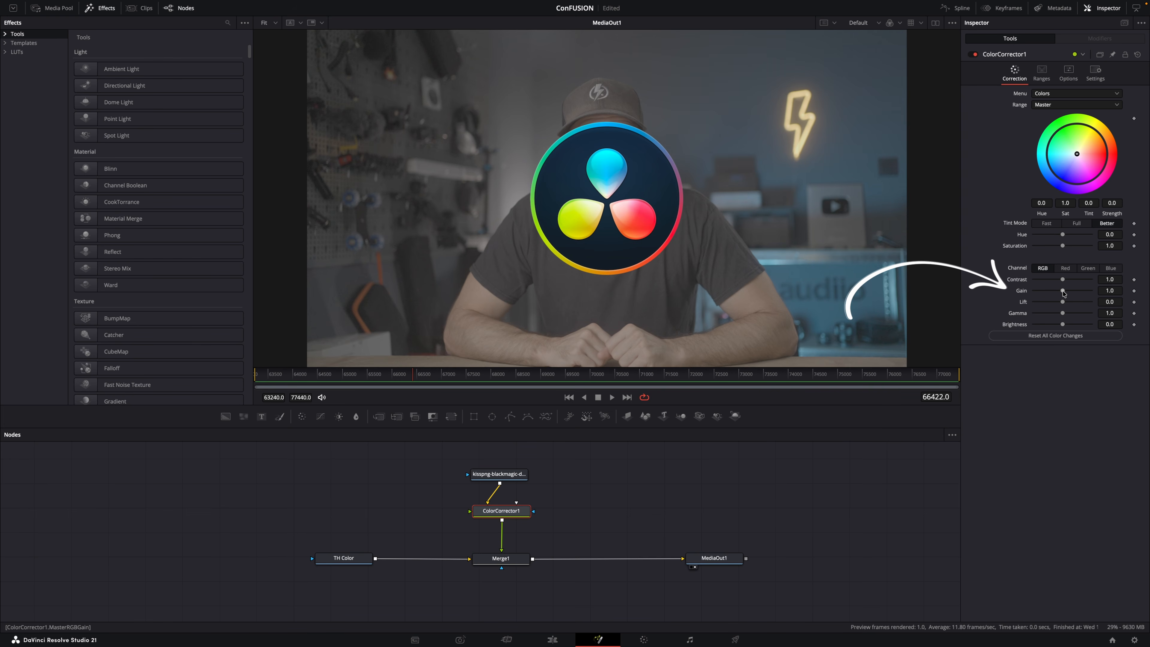
Set ColorCorrector1's Gain to 4.3, Lift to 0.65 and Gamma to 2.21, and enable Pre-Divide / Post-Multiply.
drag(1063, 293, 1086, 305)
mouse_move(1062, 316)
mouse_down()
mouse_move(1027, 315)
mouse_move(1080, 316)
mouse_up()
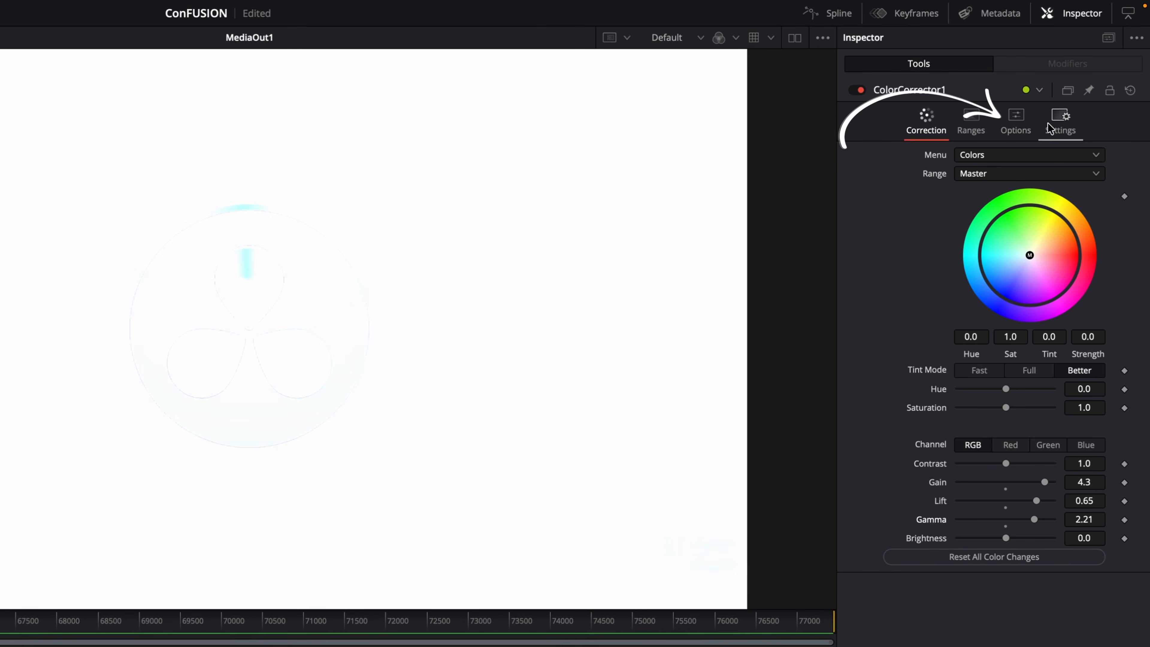
click(1069, 78)
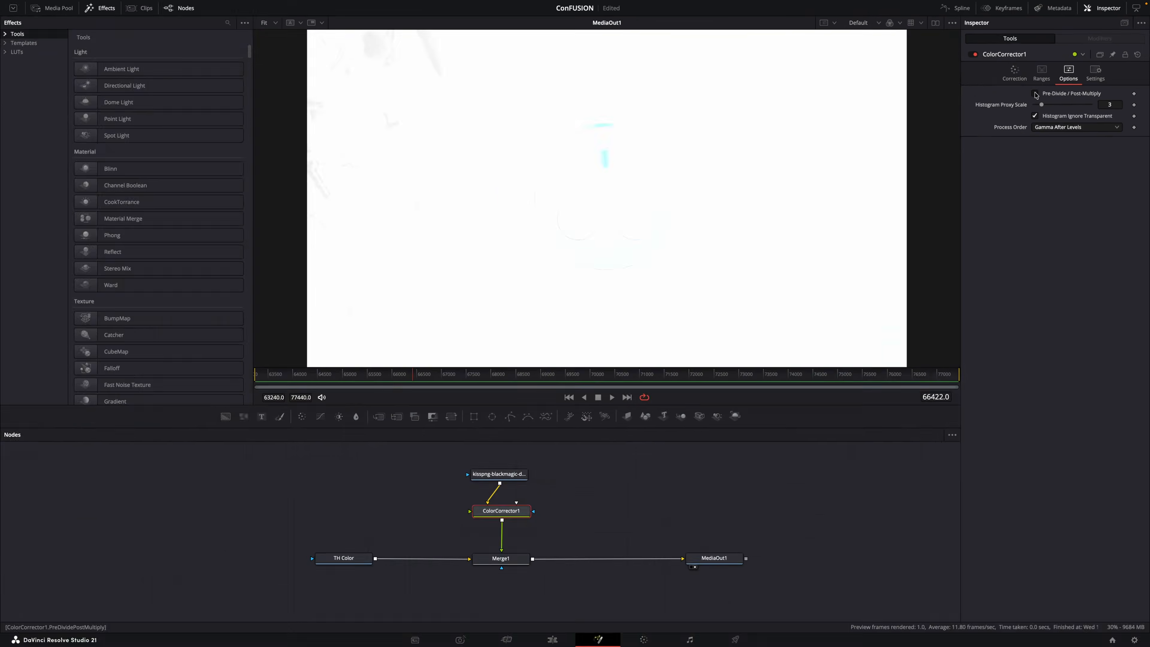
click(959, 154)
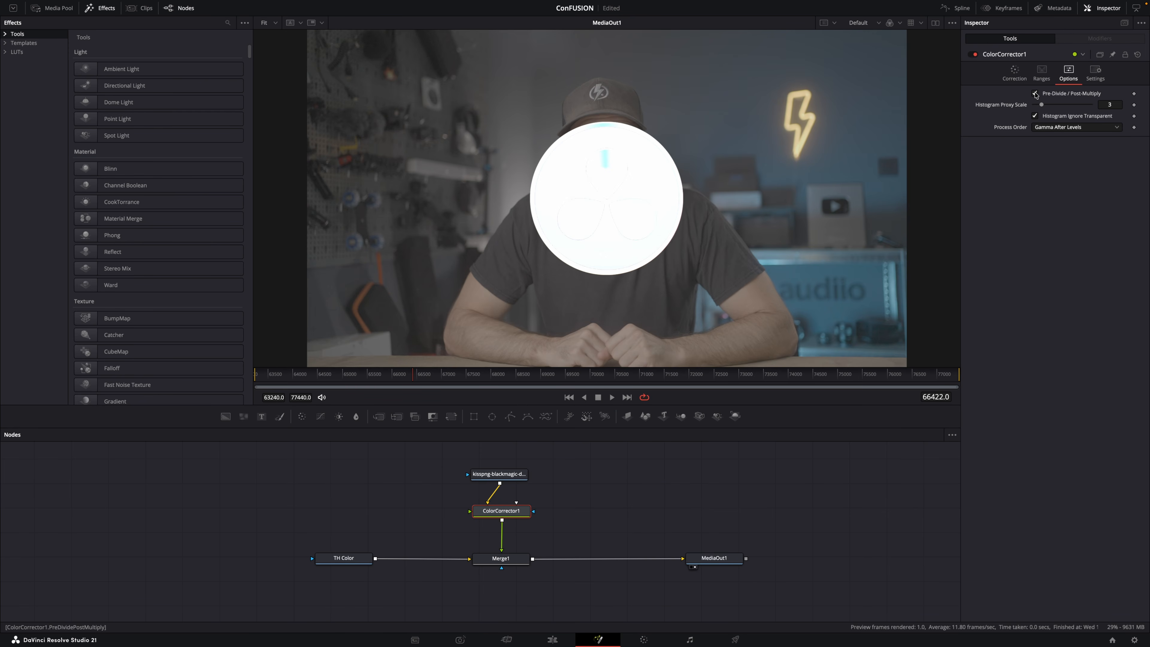
Readjust ColorCorrector1's Gamma, Gain and Lift, bringing the strong brightening of the logo back down.
click(1015, 80)
drag(1080, 313, 1068, 291)
click(1044, 301)
click(1034, 303)
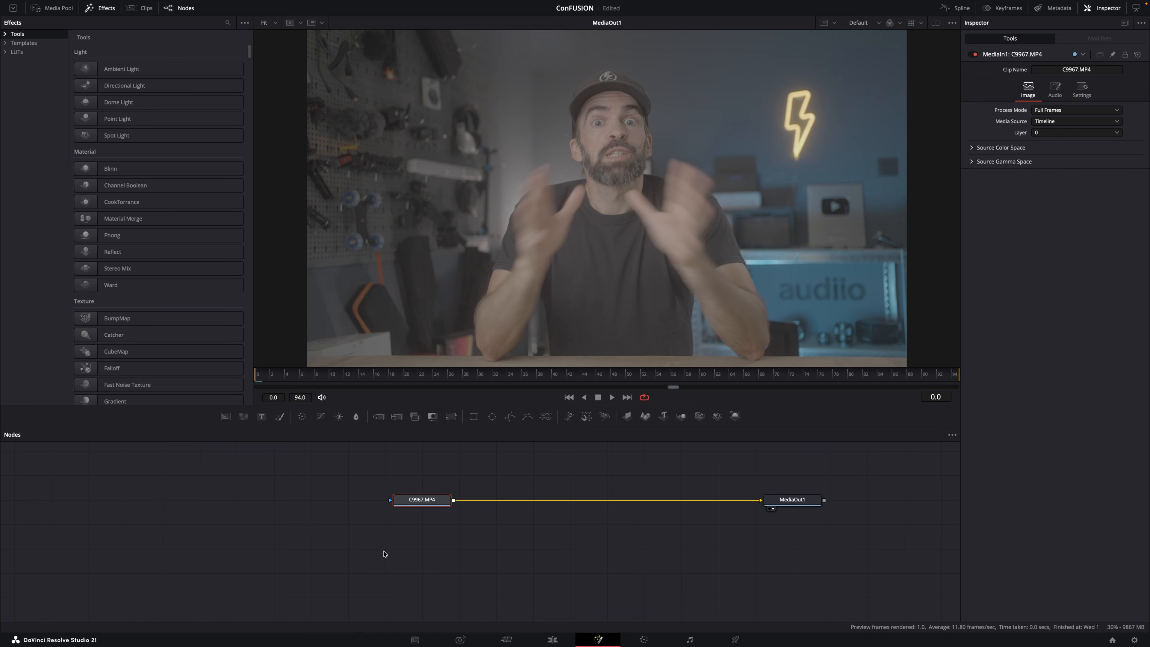
Insert a Tracker node between C9967.MP4 and MediaOut1 and place it about midway on the connection.
key(shift+space)
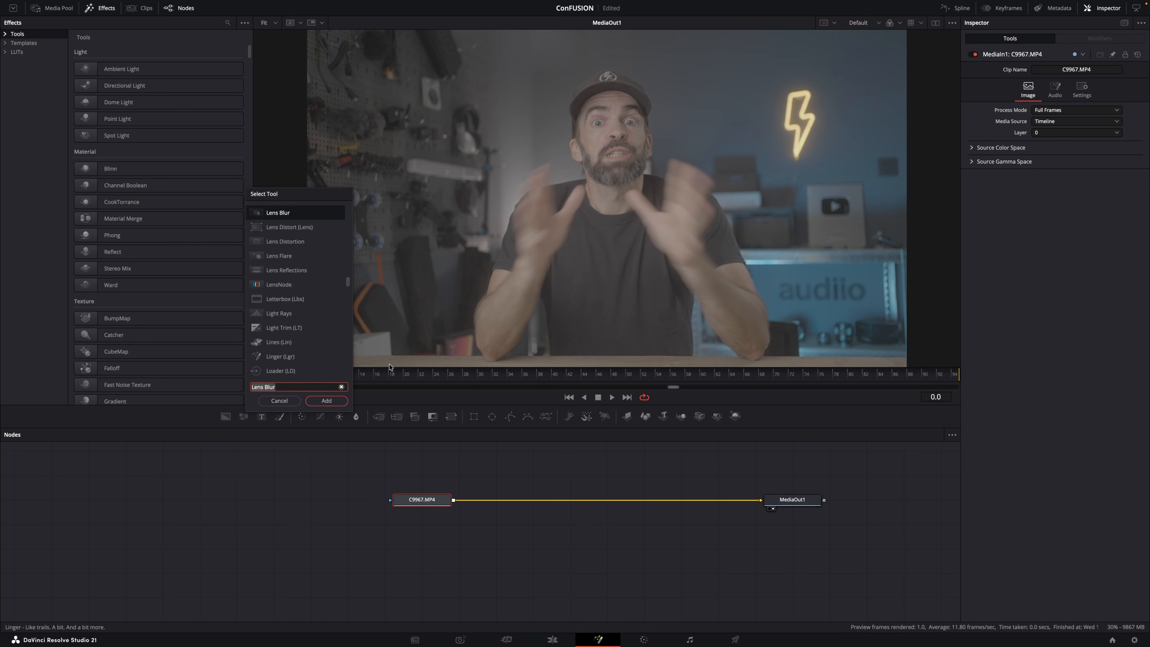
text(tracker)
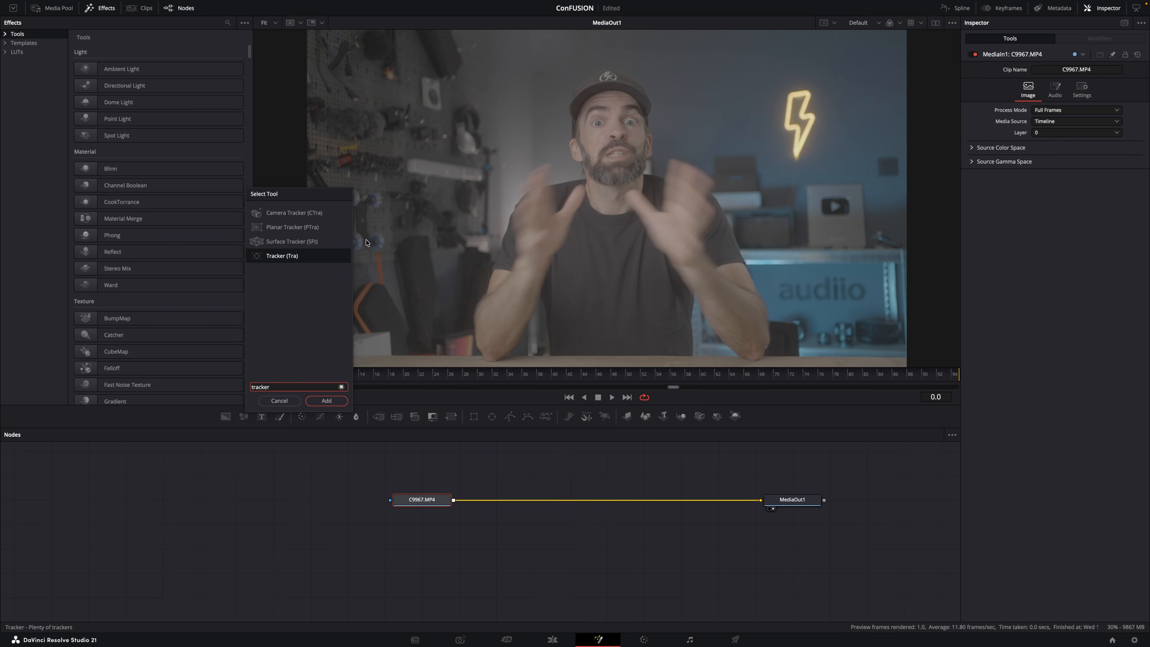
click(326, 401)
drag(503, 500, 586, 506)
Position the IntelliTrack 1 point on the man's nose and track it in both directions.
drag(457, 119, 618, 136)
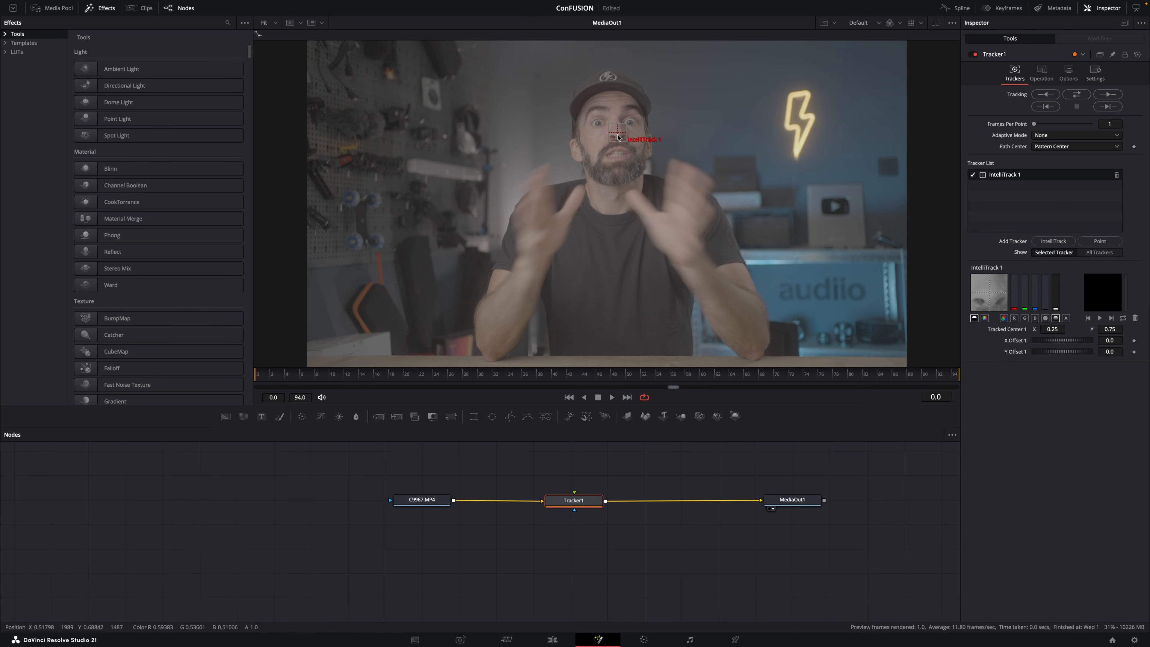
click(1082, 96)
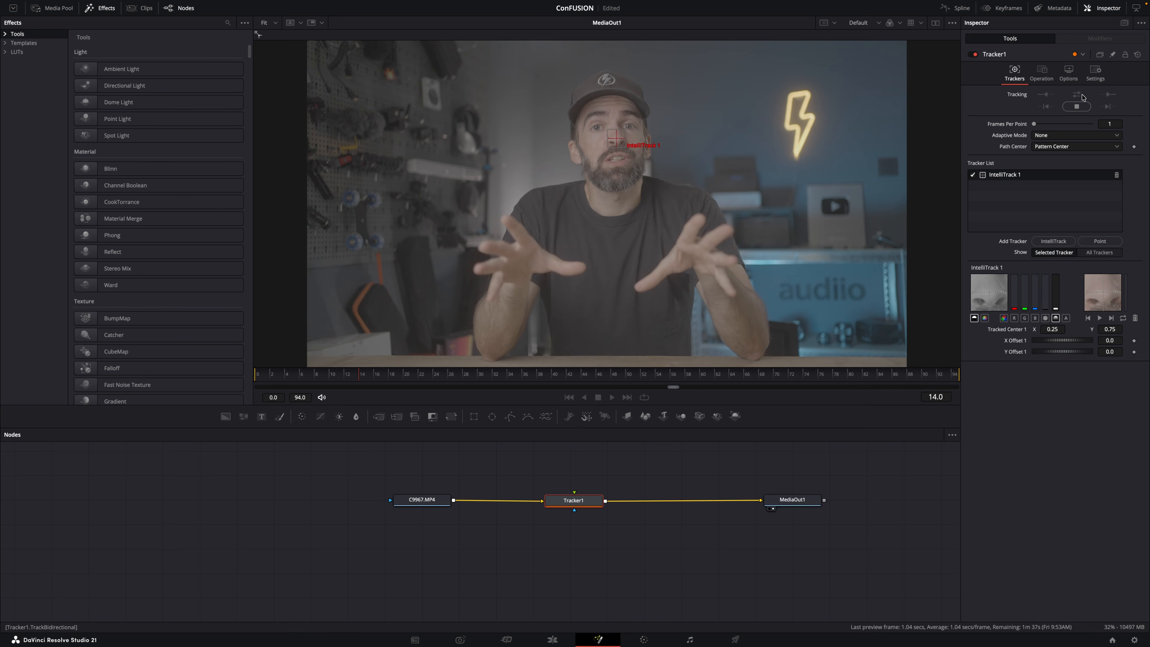
Display the media pool, add a Text+ node above the clip and connect it to Tracker1's foreground input.
click(52, 8)
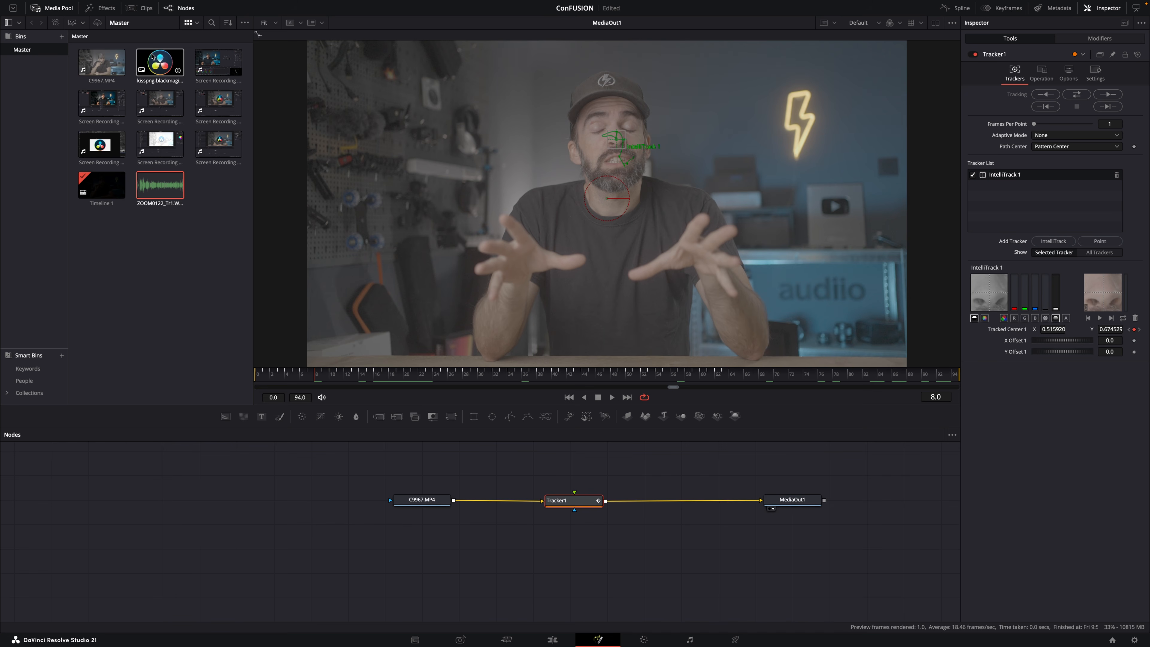
drag(262, 416, 574, 492)
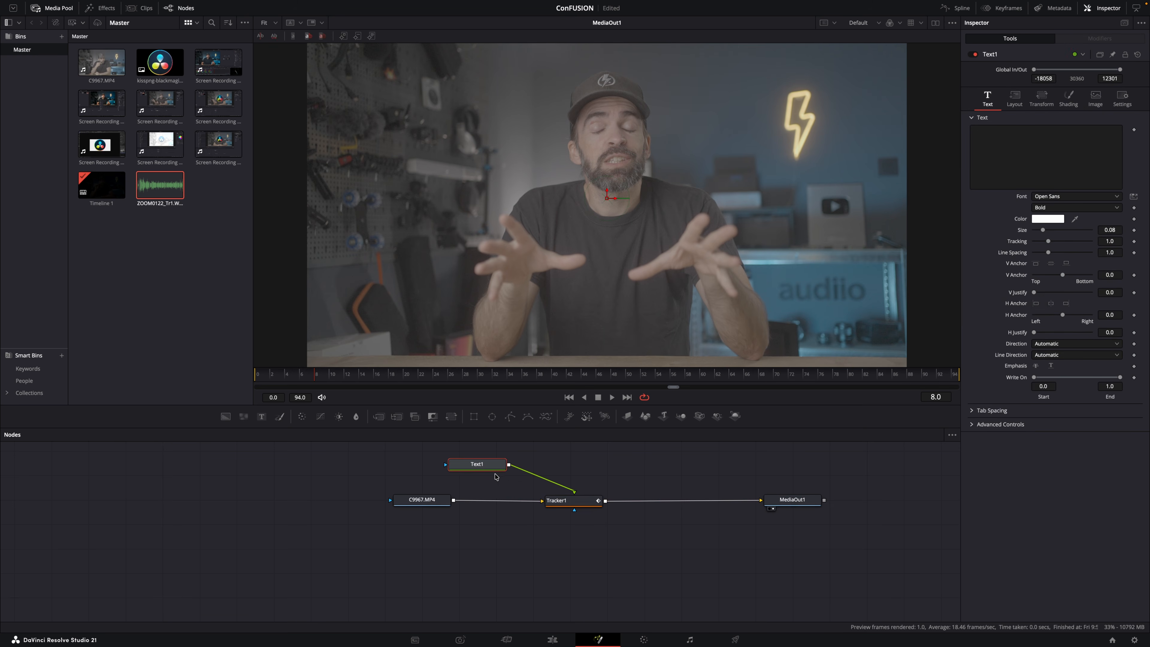
Place the Text1 node directly above Tracker1 and enter "TEXT" as its text.
drag(495, 469, 572, 468)
click(983, 153)
text(TEXT)
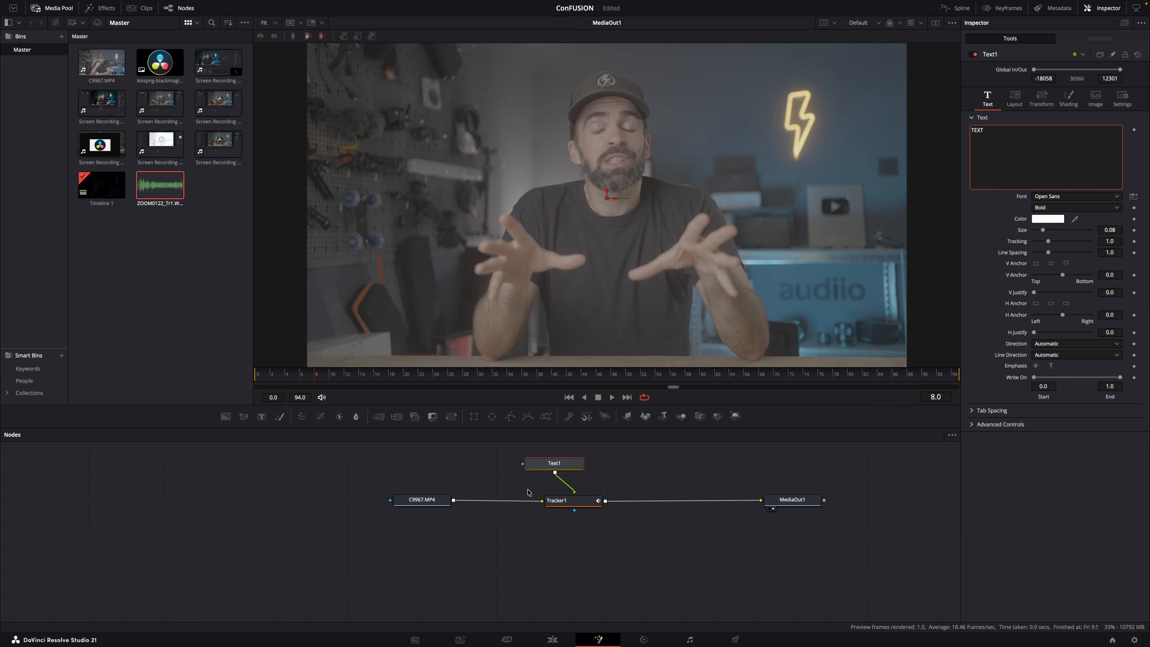
drag(556, 463, 567, 462)
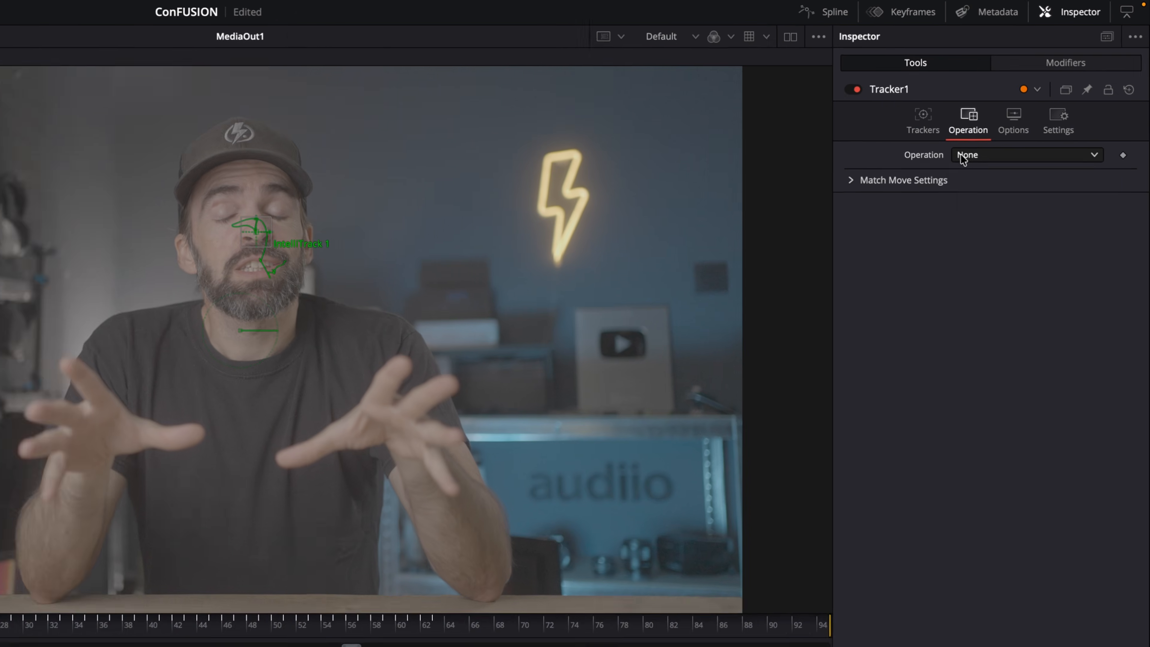
Set Tracker1's operation to Match Move and reposition the text over the man's forehead.
click(1076, 94)
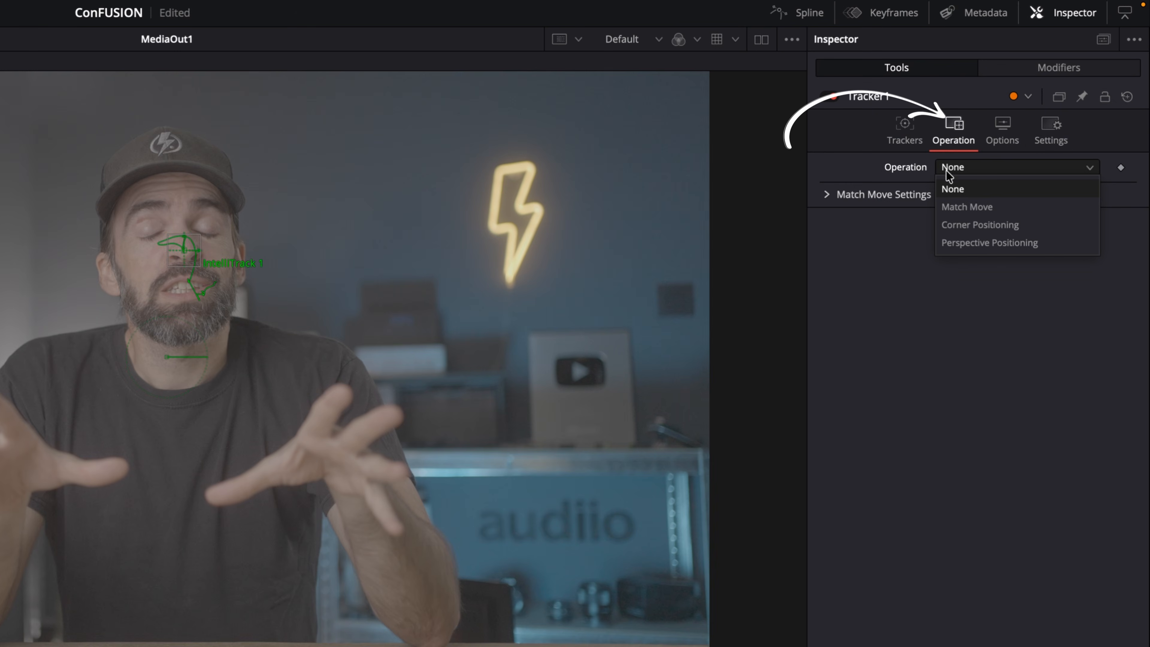
click(964, 205)
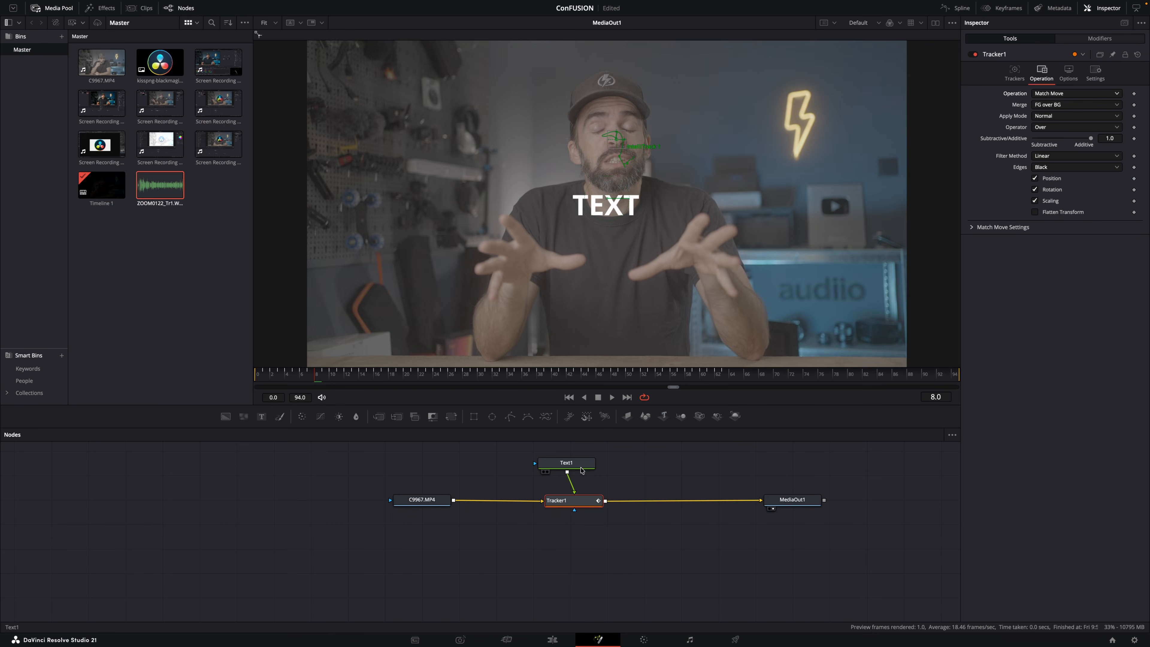
click(582, 467)
drag(606, 206, 616, 122)
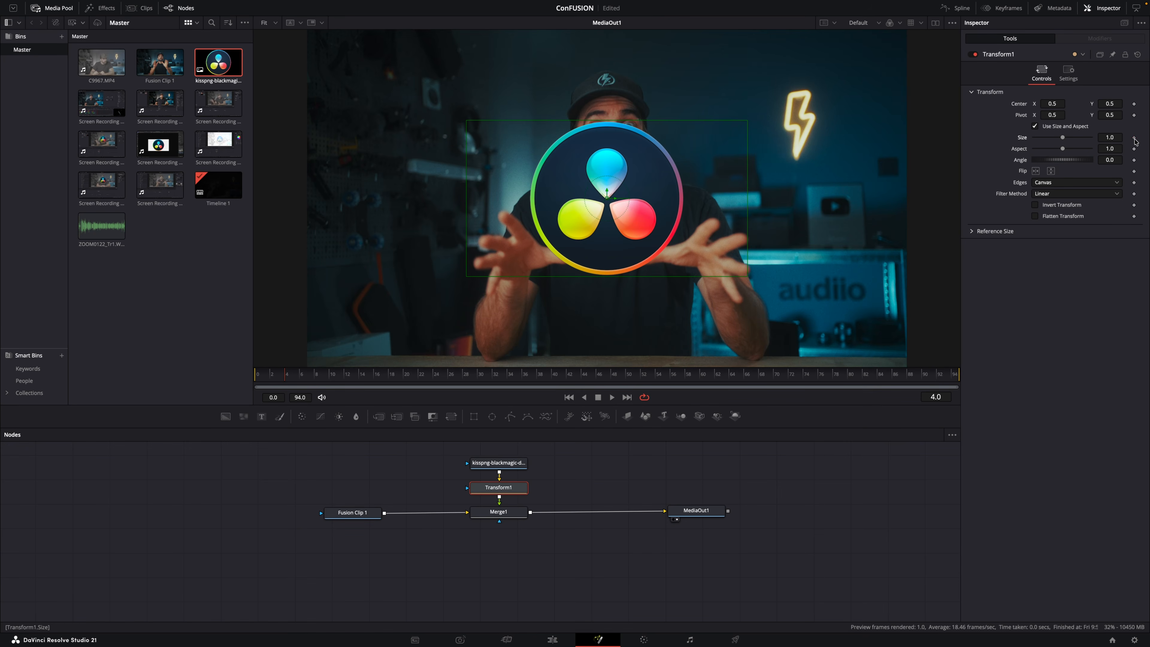
Keyframe Transform1's Size from 1.0 at frame 4 to 1.57 at frame 11.
click(1135, 138)
drag(287, 381, 342, 381)
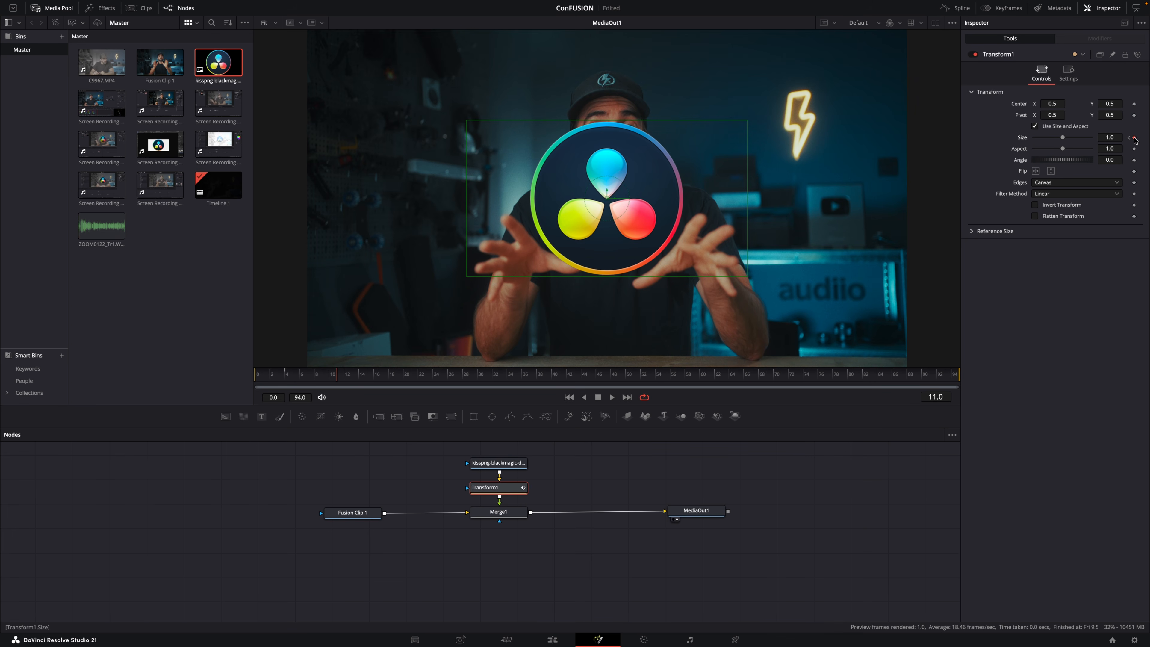
drag(1068, 138, 1070, 138)
mouse_move(330, 380)
mouse_down()
mouse_move(287, 384)
mouse_move(342, 384)
mouse_up()
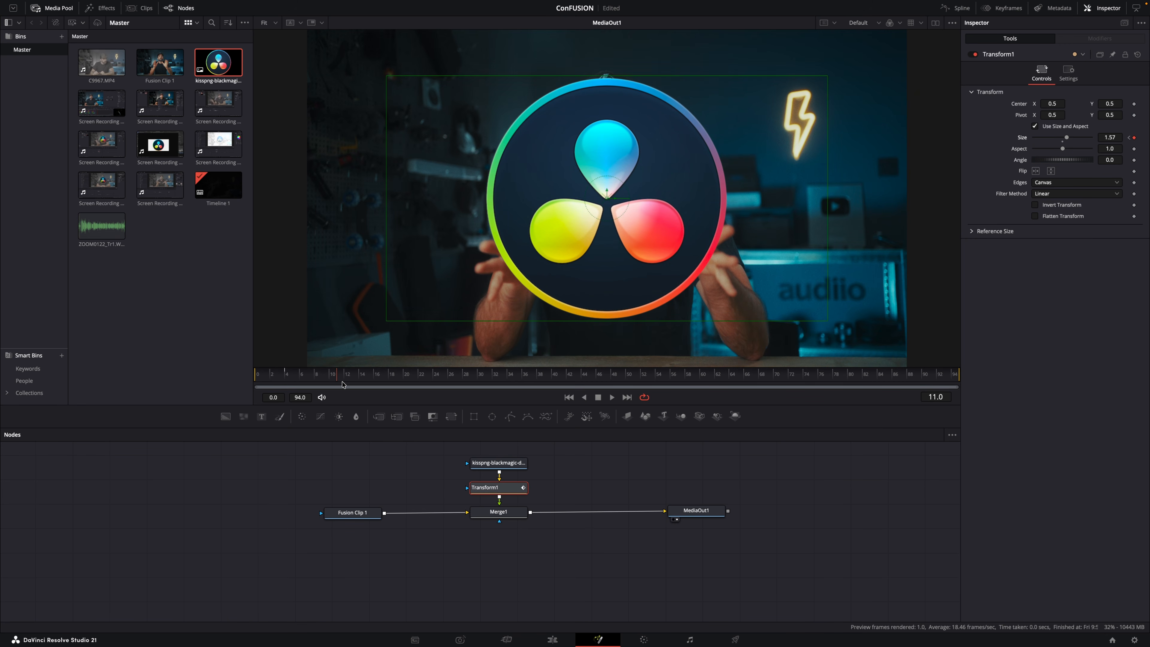
Display Transform1's Size curve in the Spline editor and bring the whole node tree into view beside it.
click(957, 7)
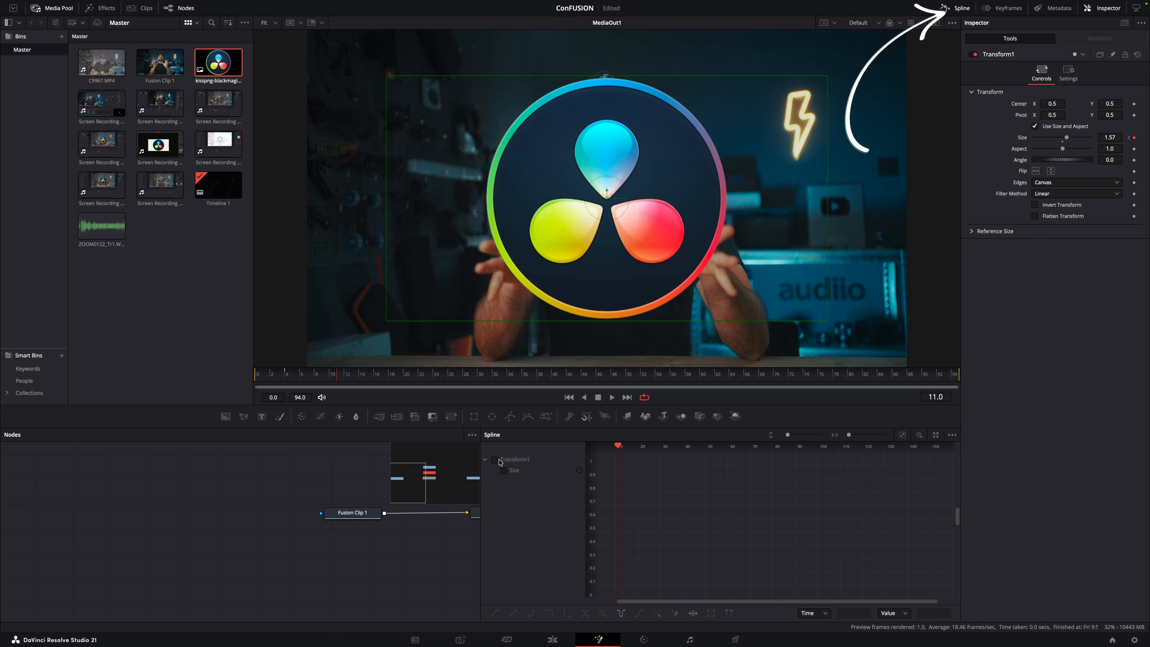
click(503, 470)
click(672, 535)
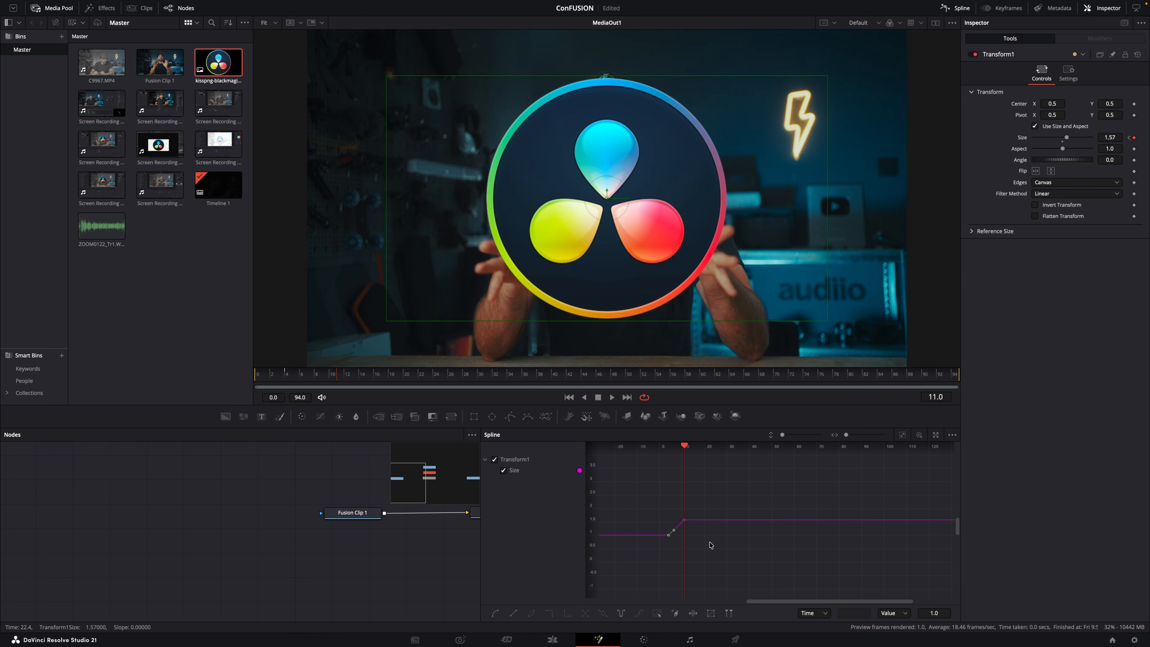
scroll(438, 540, right, 5)
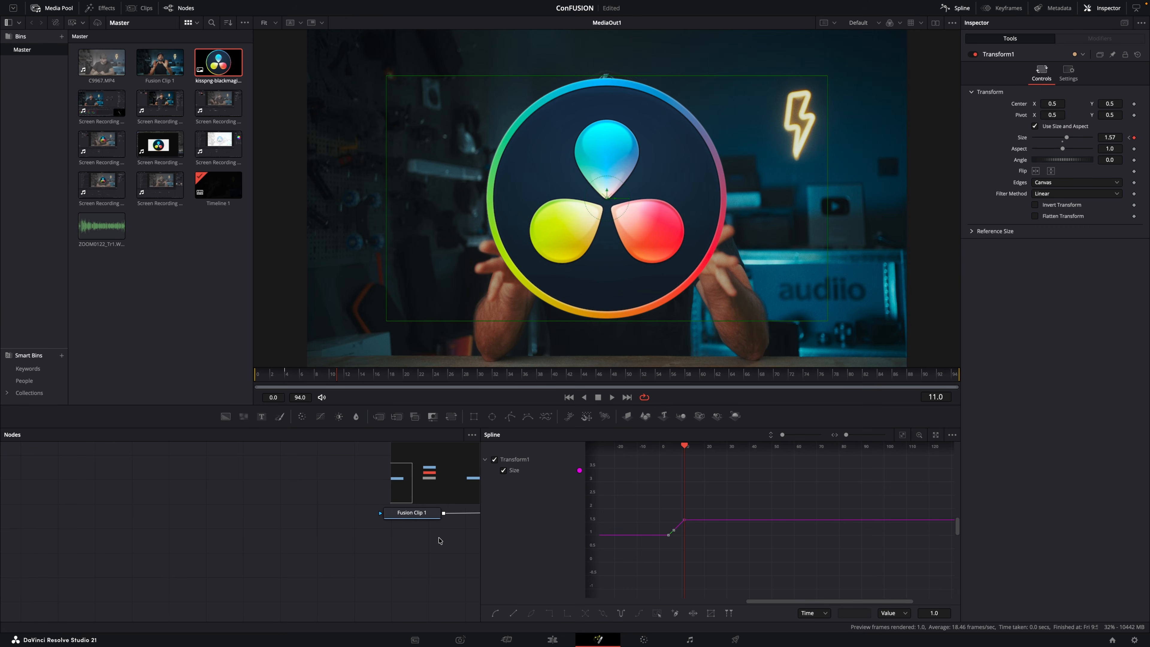
scroll(437, 540, right, 6)
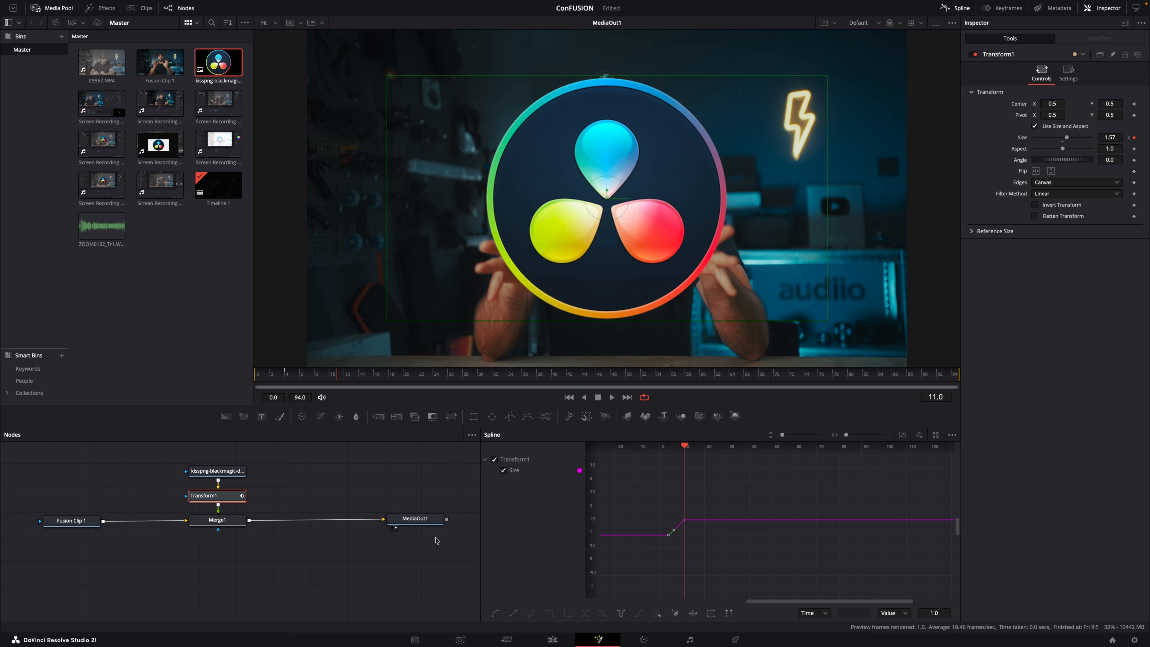
scroll(437, 540, up, 1)
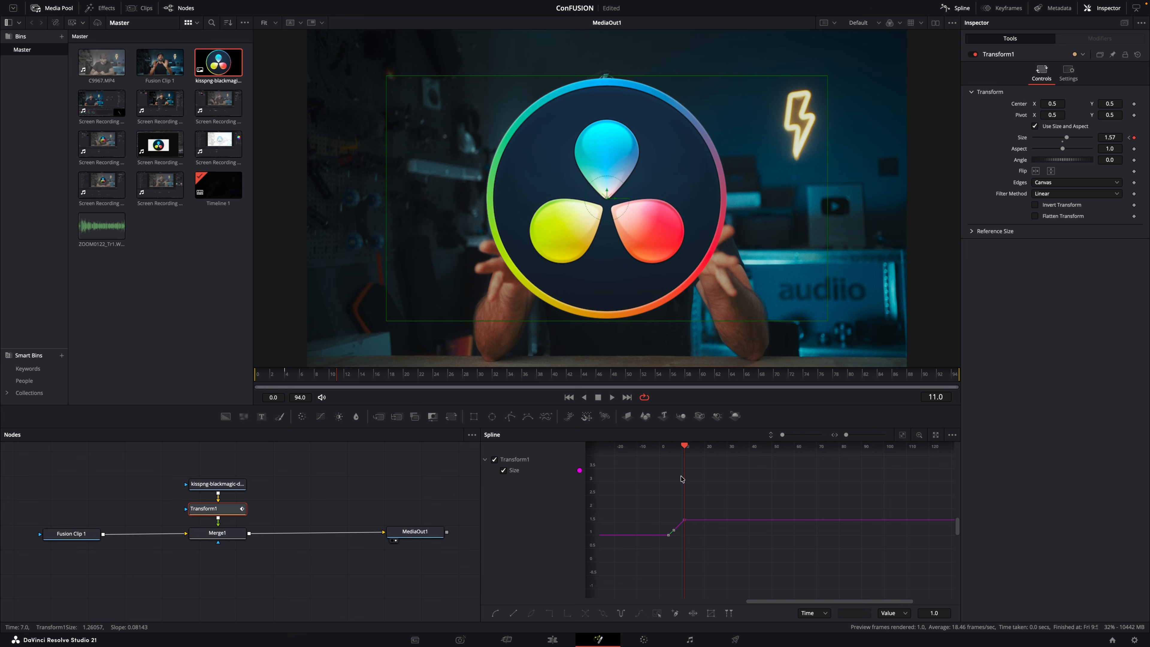
Select both keyframes of the Size curve, set them to PingPong and scrub through the repeating animation.
drag(684, 452, 664, 455)
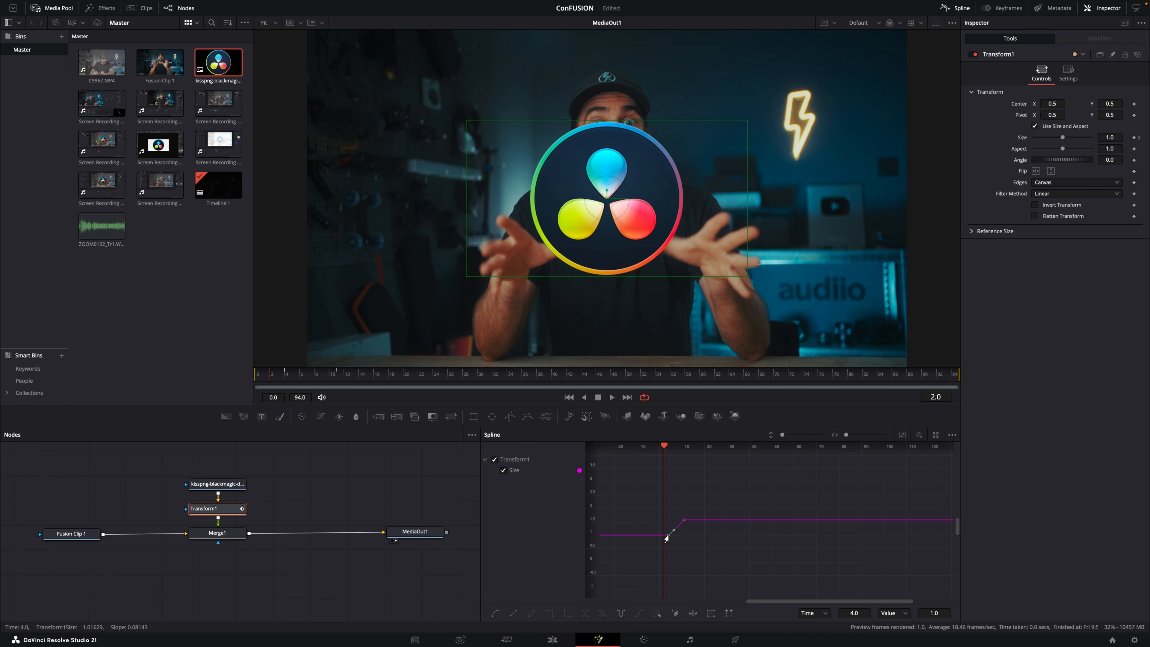
click(683, 520)
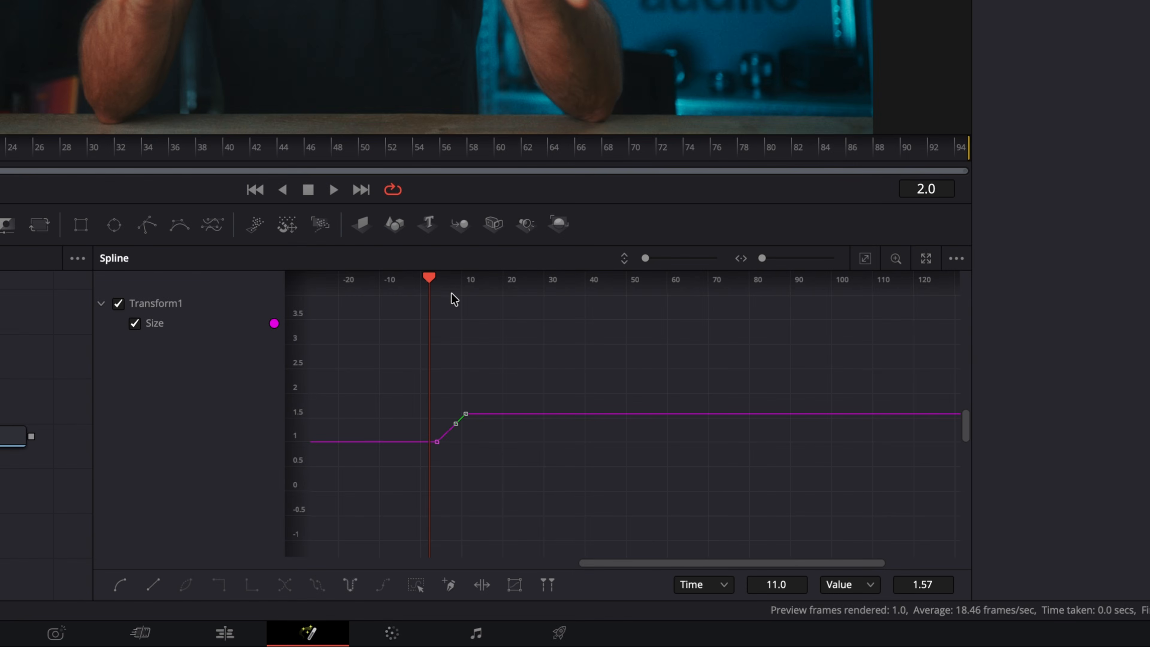
drag(428, 281, 465, 285)
shift+click(435, 443)
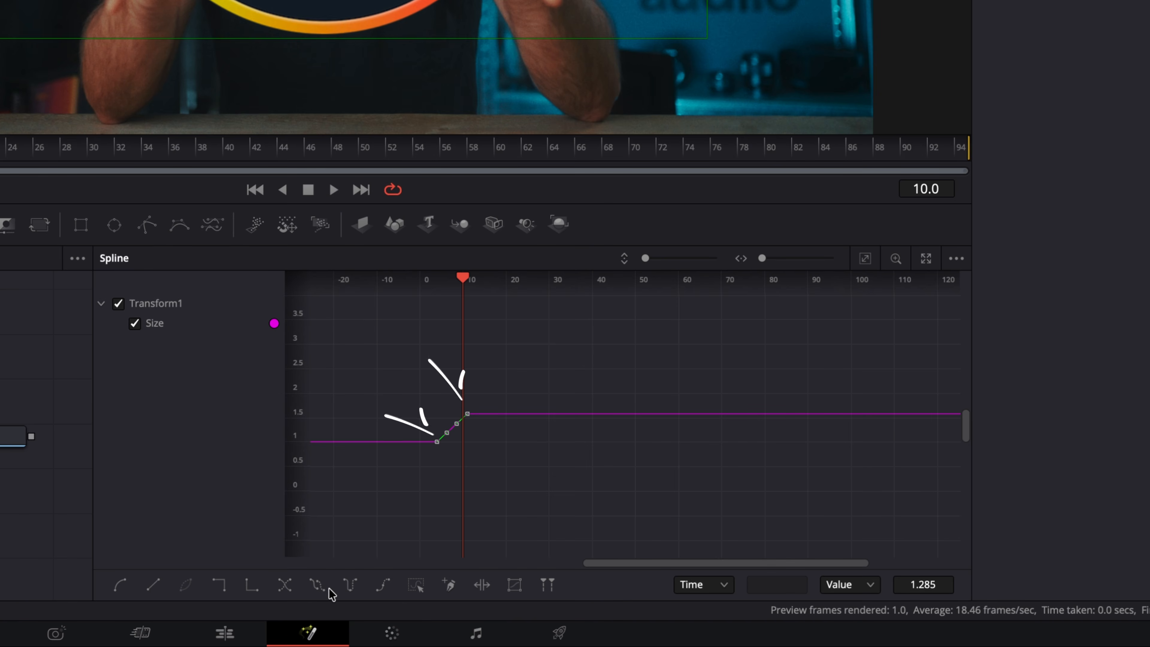
click(351, 588)
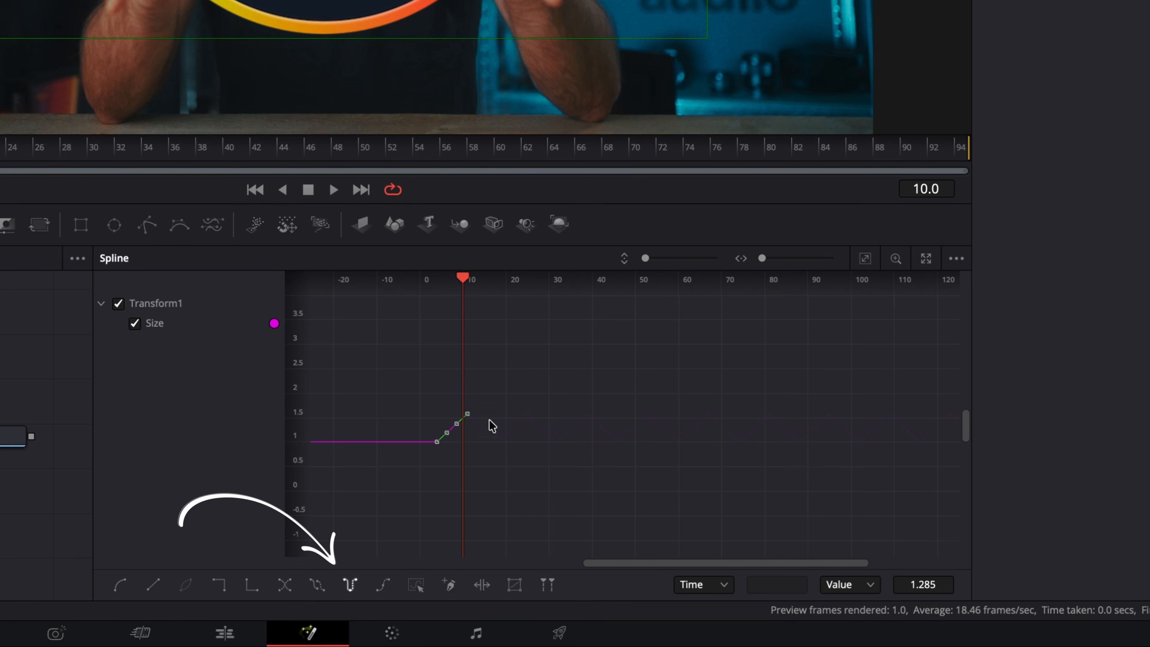
drag(463, 283, 519, 286)
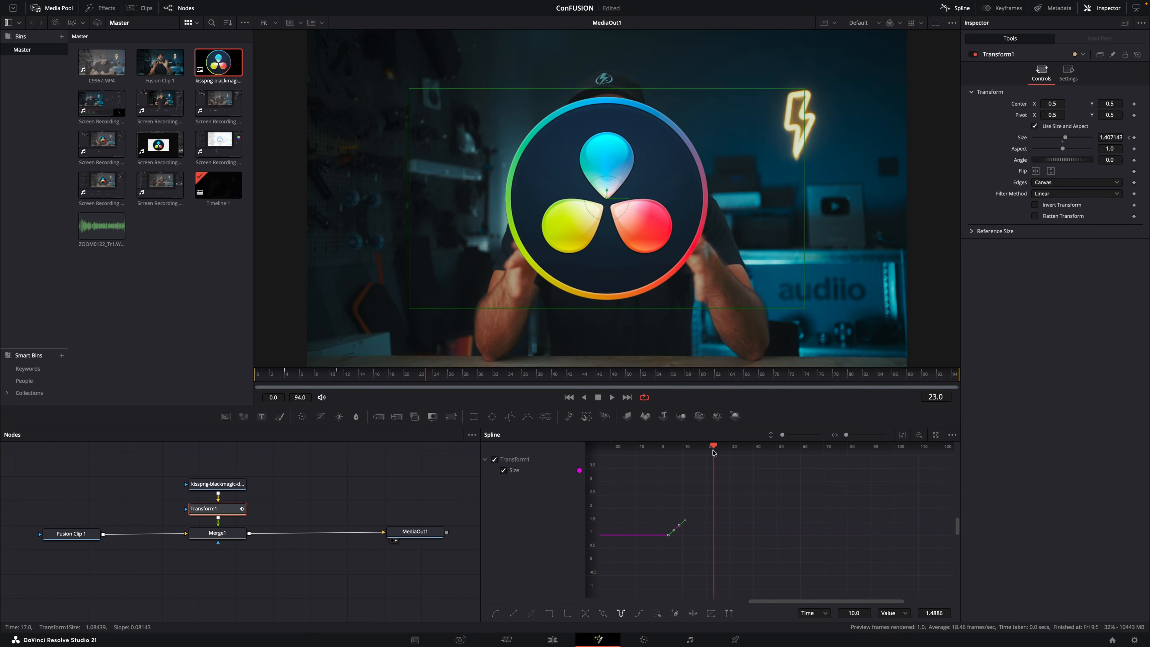
drag(714, 452, 806, 459)
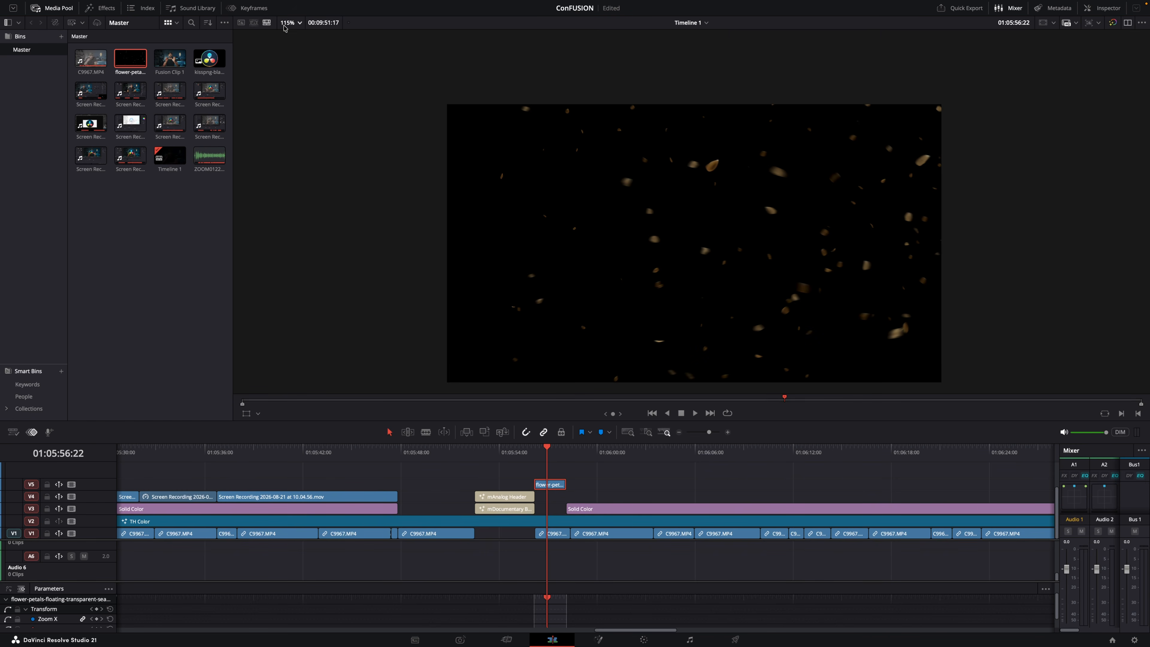
Fit the picture to the timeline viewer and play back the flower petals clip on track V5.
click(287, 22)
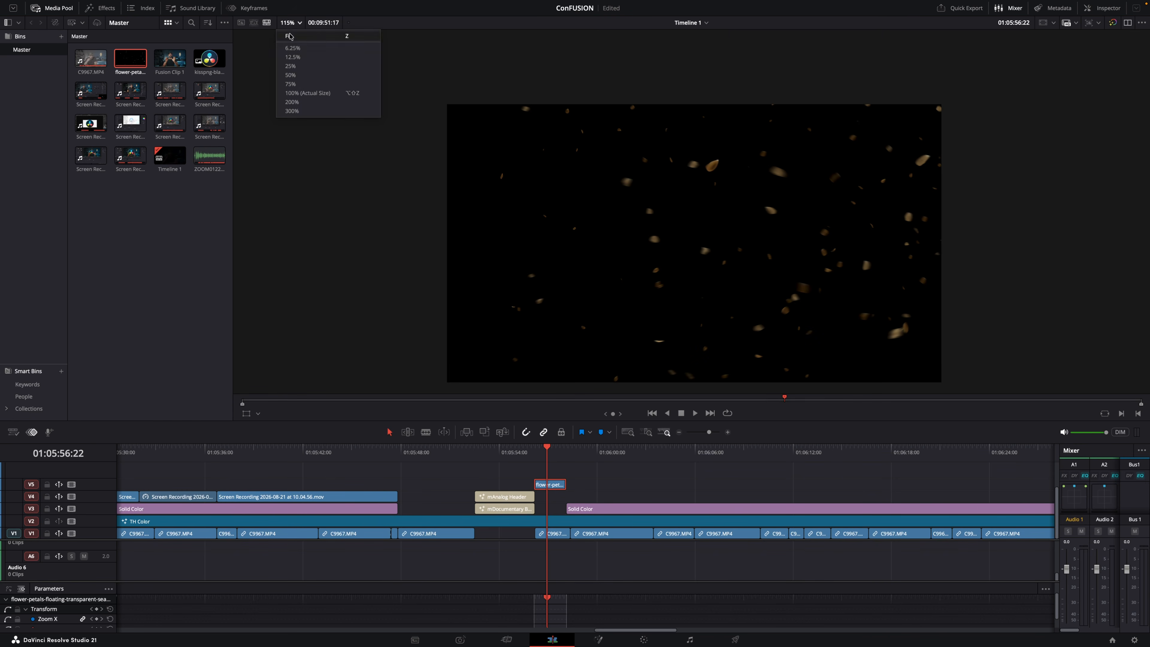
click(301, 93)
key(space)
click(543, 456)
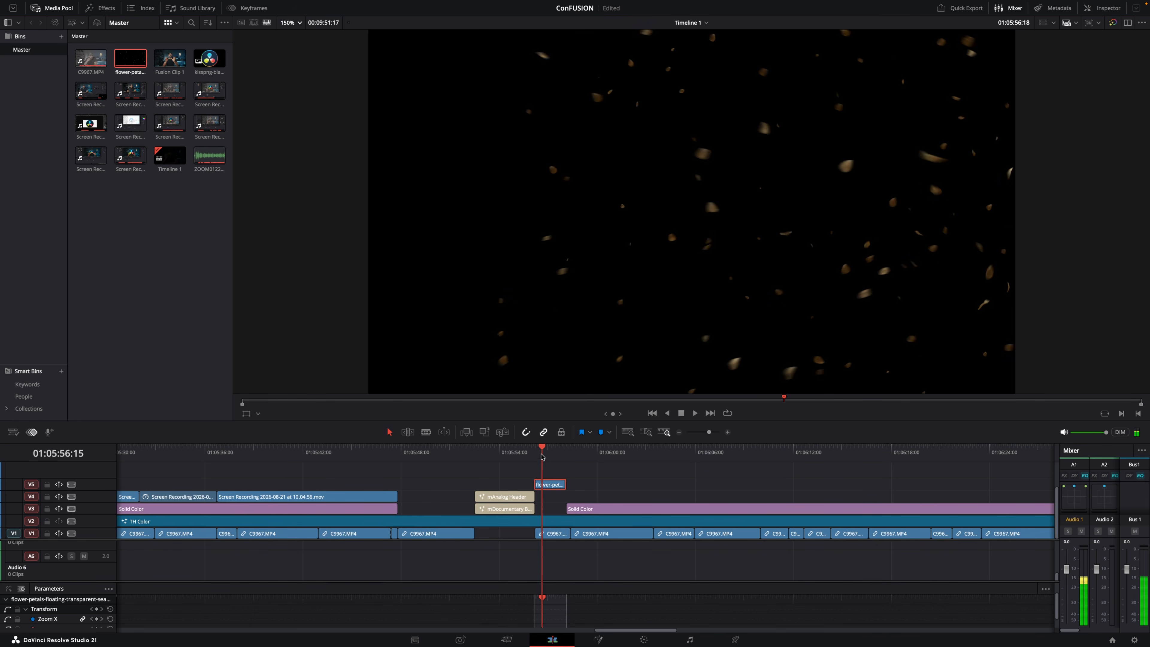
click(542, 456)
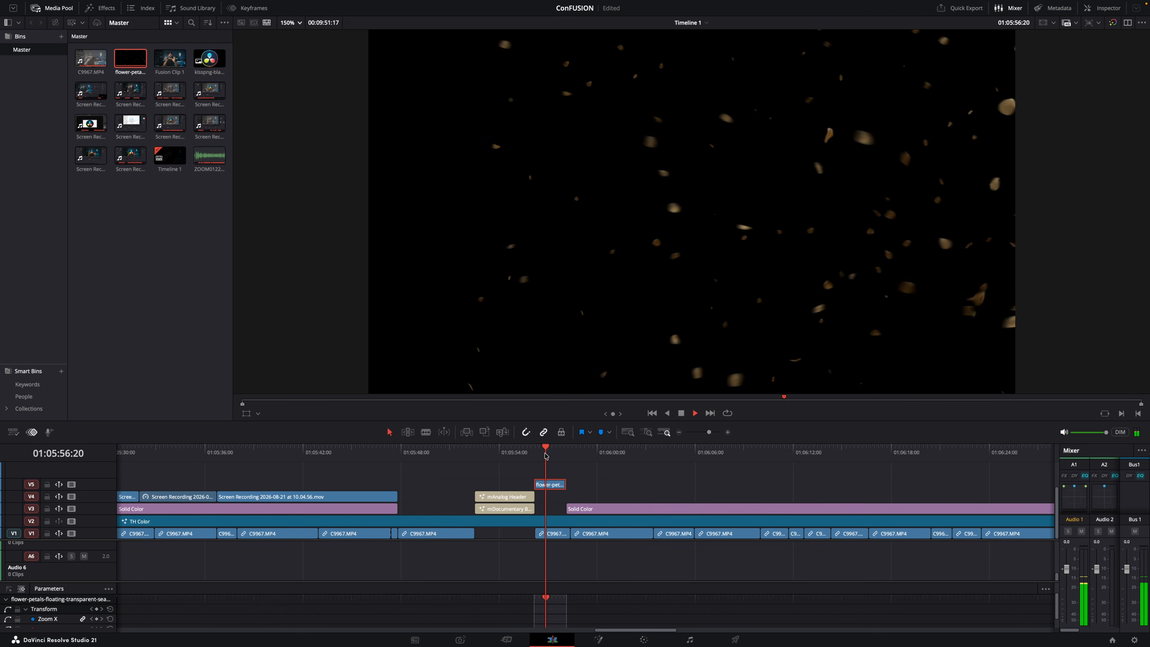
click(535, 455)
drag(547, 455, 544, 455)
click(599, 475)
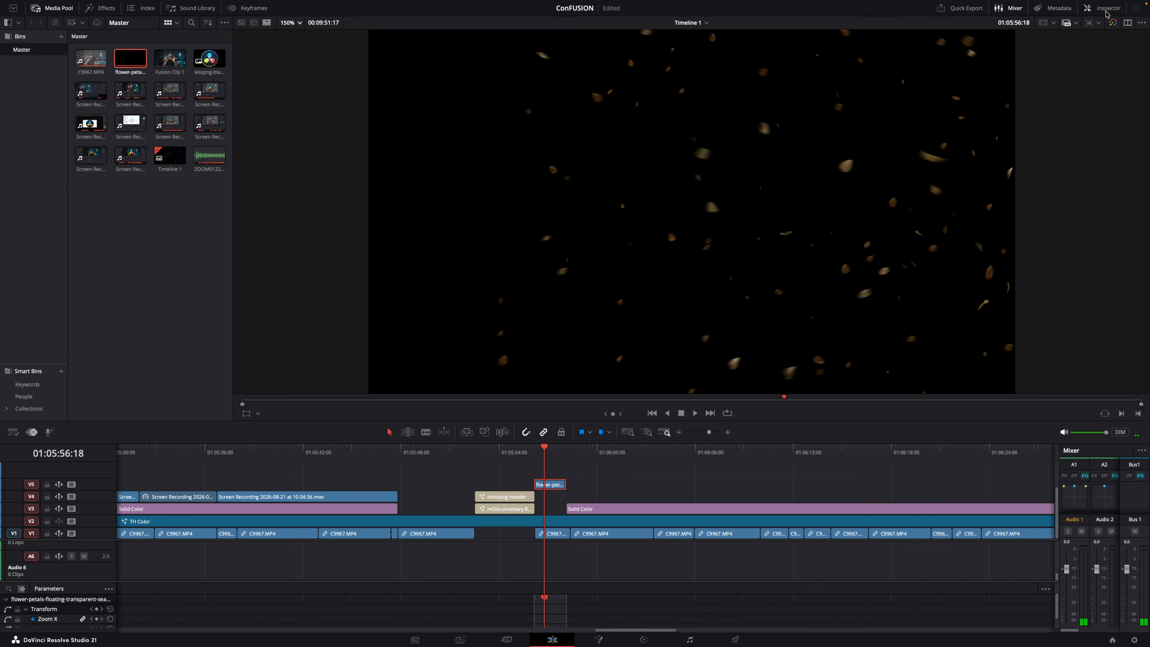
Set the flower petals clip's Composite Mode to Screen.
click(1106, 11)
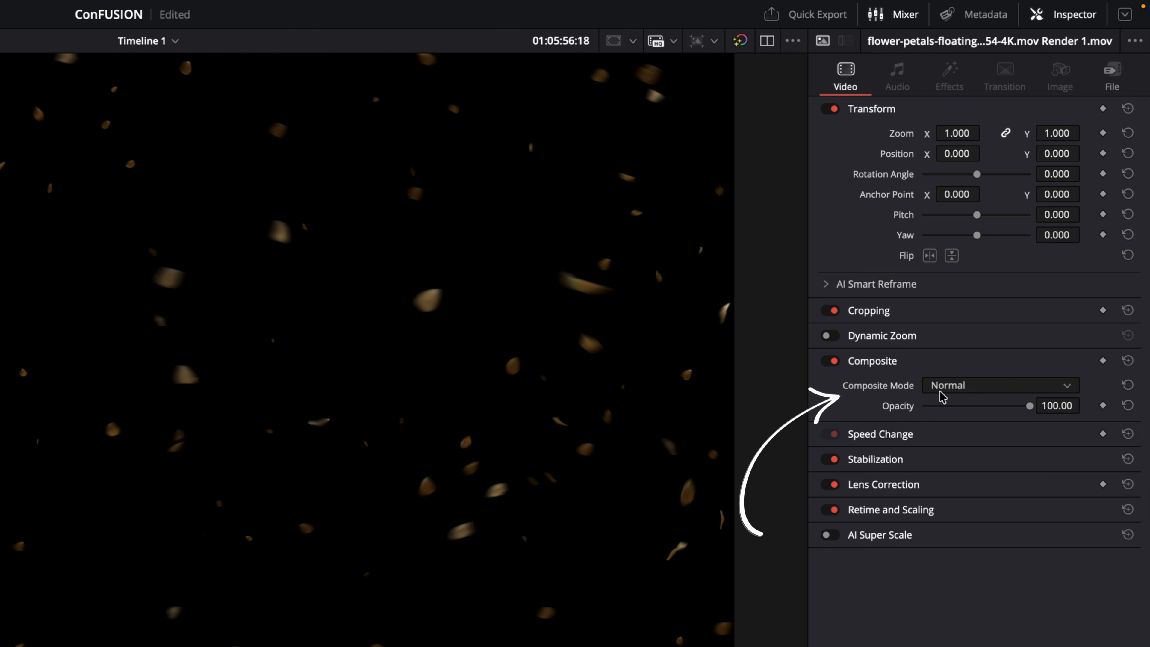
click(943, 395)
scroll(942, 453, down, 10)
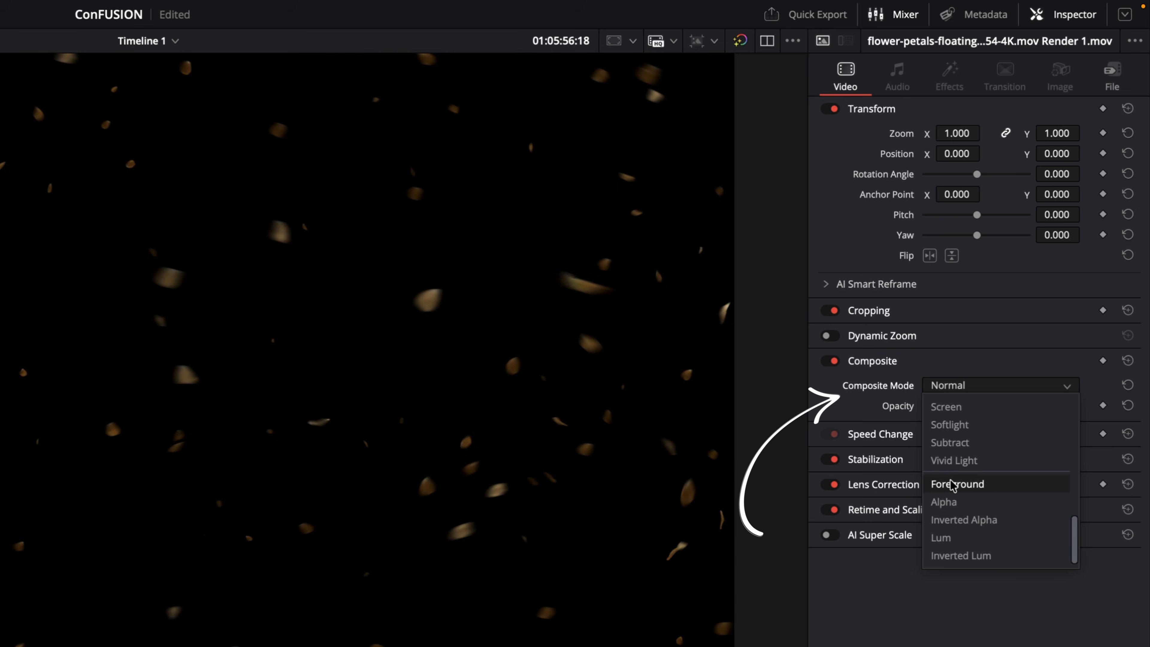
scroll(951, 480, up, 2)
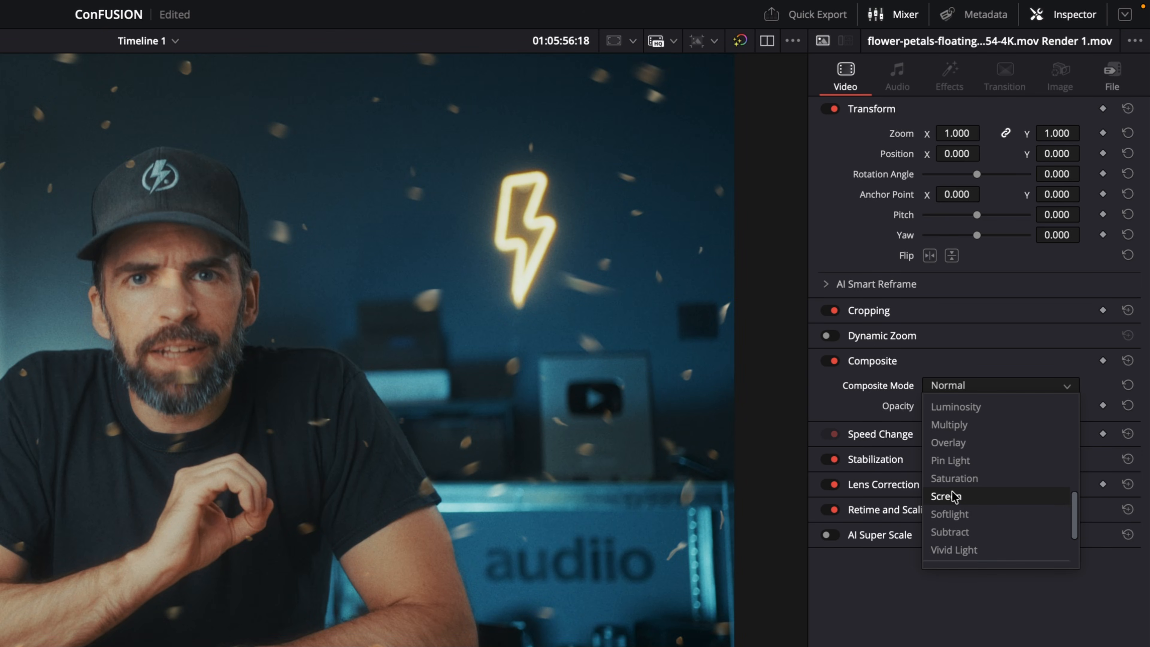
click(954, 496)
Play the timeline from the start of the flower petals clip to review the overlay.
key(space)
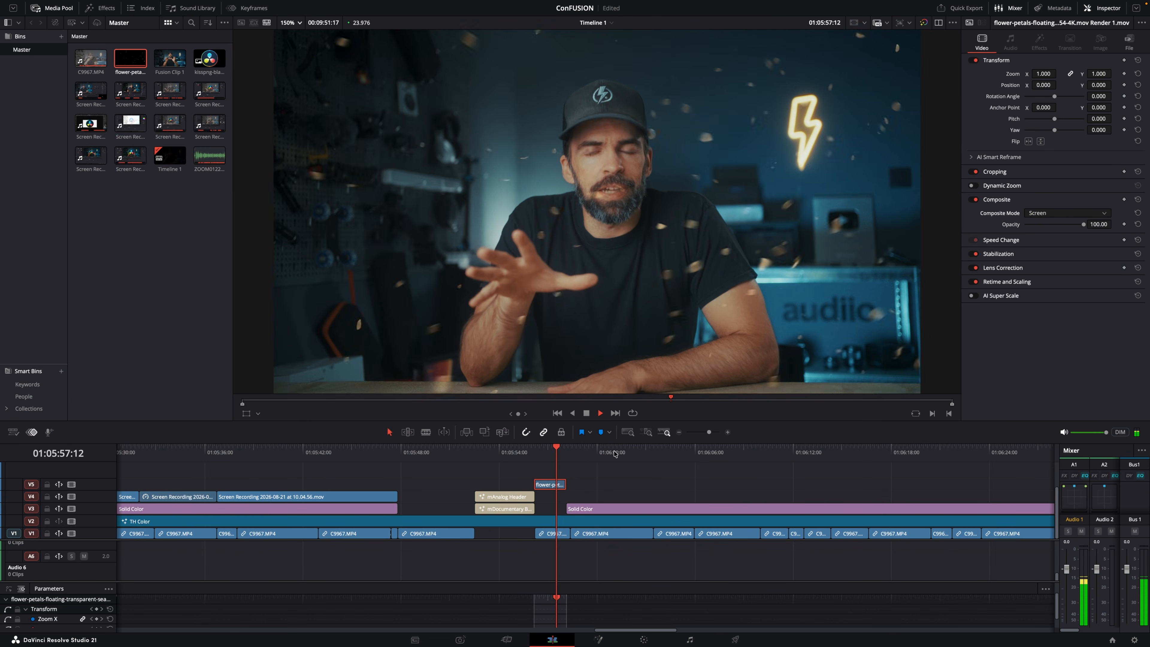
click(536, 453)
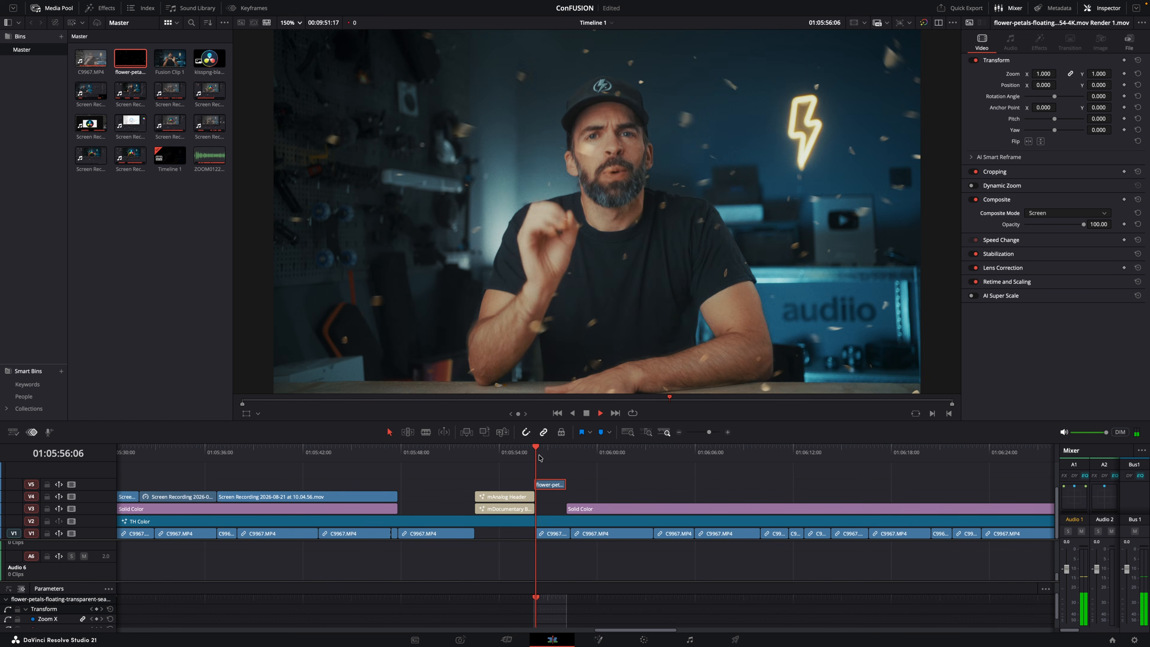
key(space)
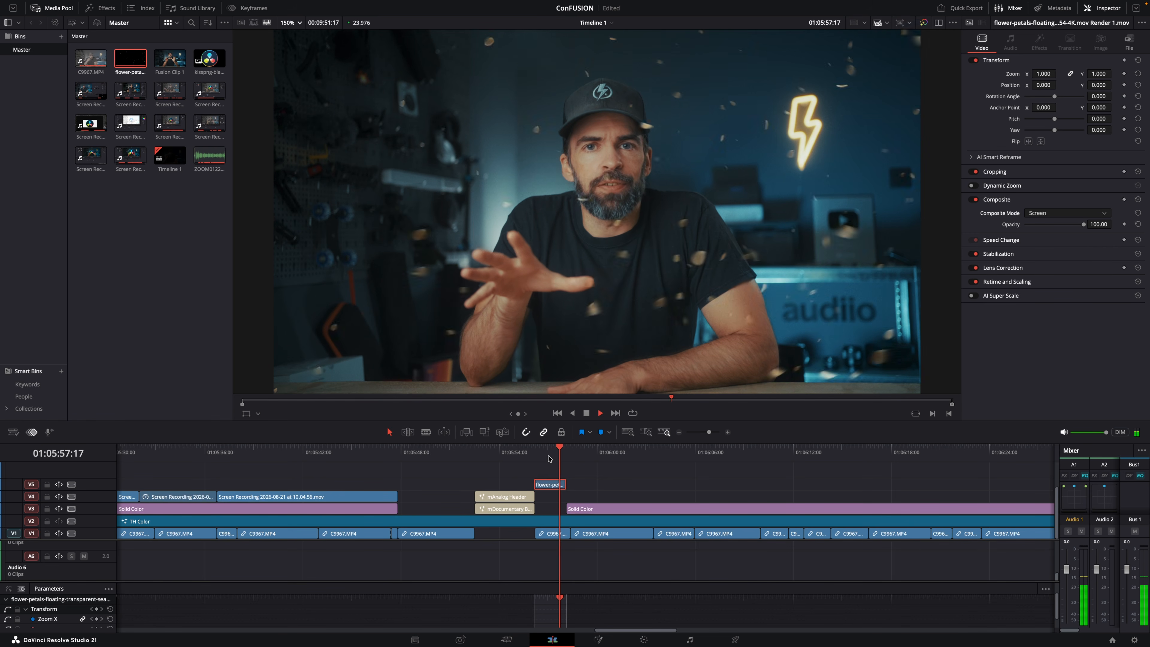
key(space)
click(551, 454)
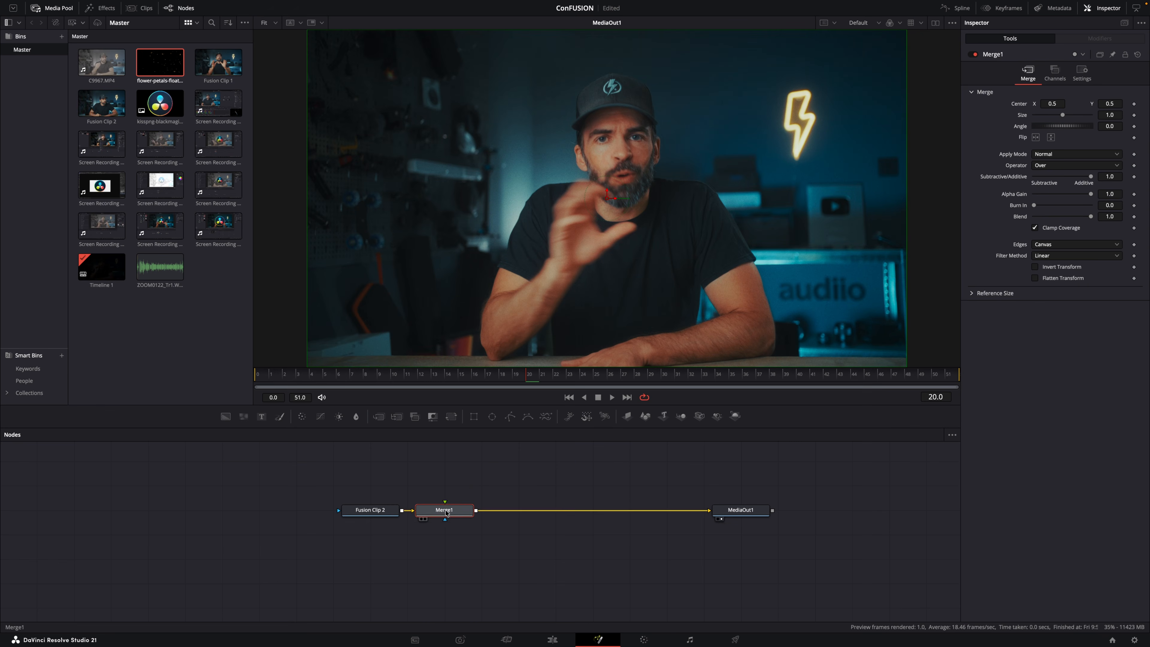
Move Merge1 away from Fusion Clip 2 and connect the flower petals clip above it as its foreground.
drag(444, 514, 508, 515)
drag(168, 63, 507, 465)
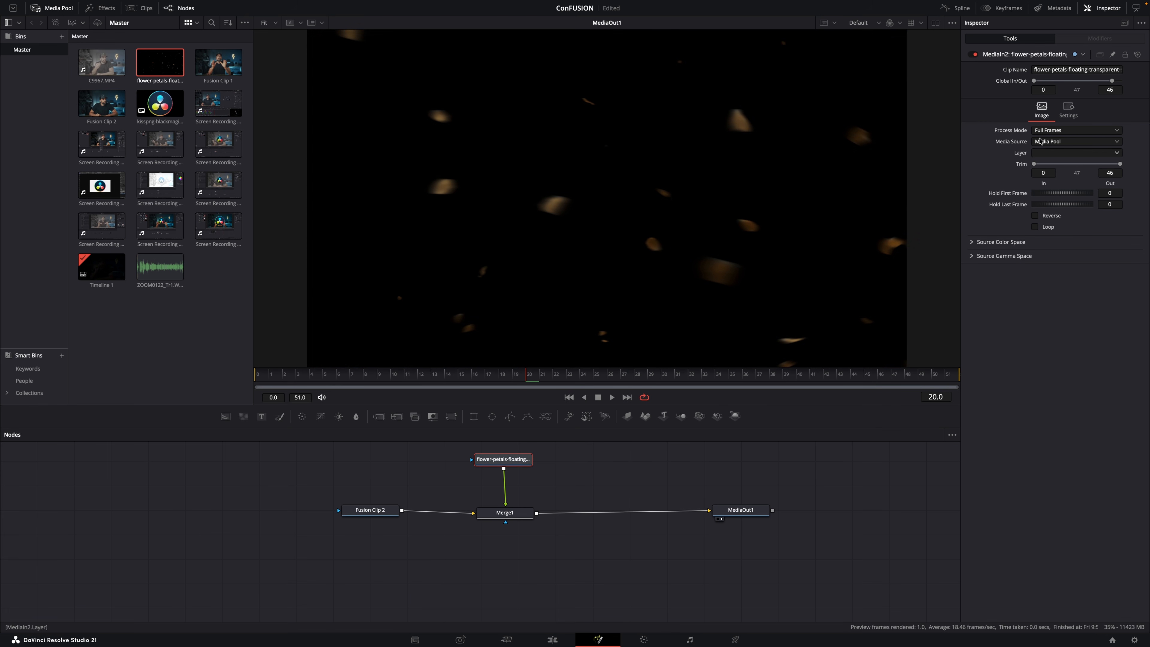
click(1060, 141)
click(1007, 156)
click(1068, 111)
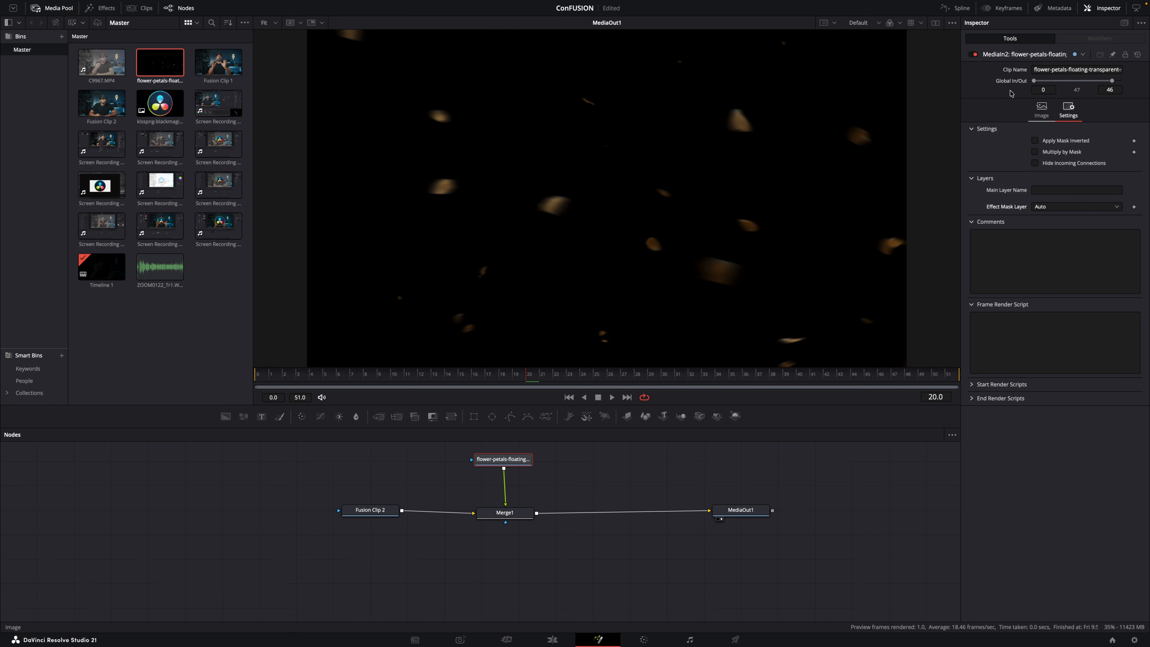
Set Merge1's Apply Mode to Screen and play back the petals composite from about frame 7.
drag(512, 517, 508, 516)
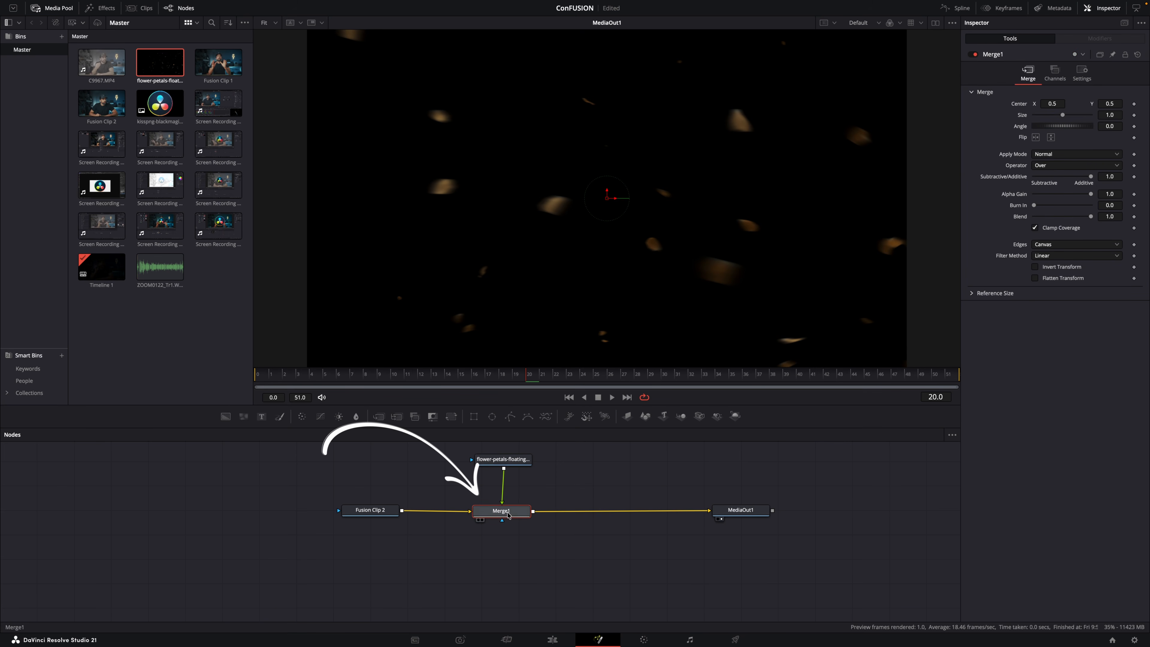
click(1042, 154)
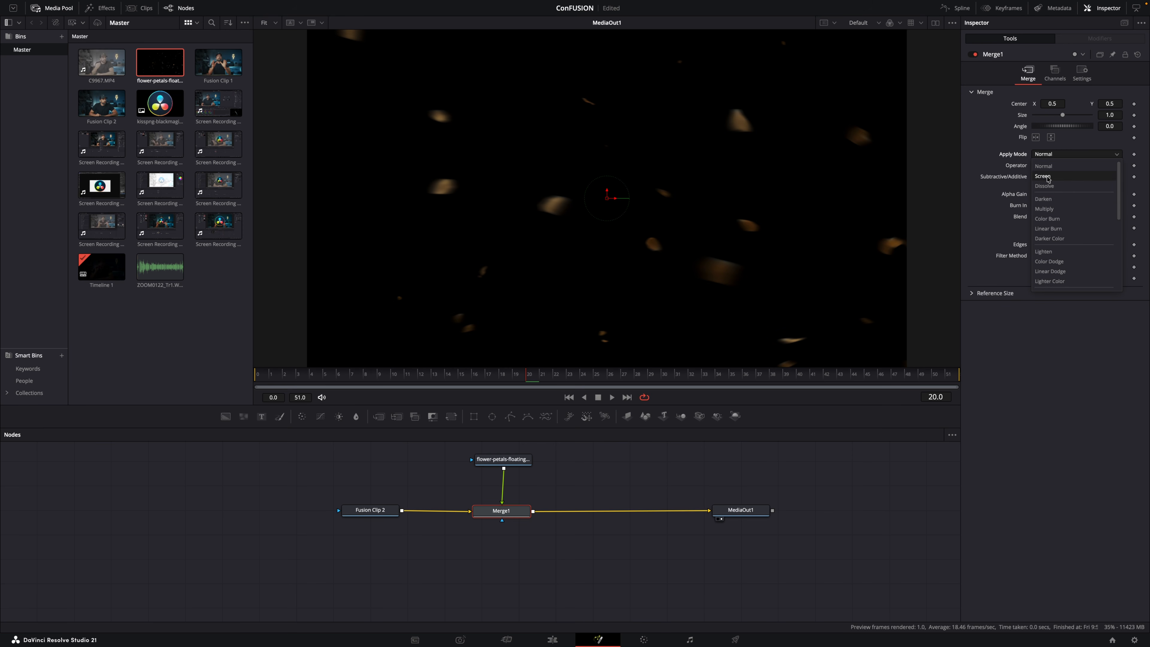
click(1048, 178)
drag(500, 376, 361, 375)
key(space)
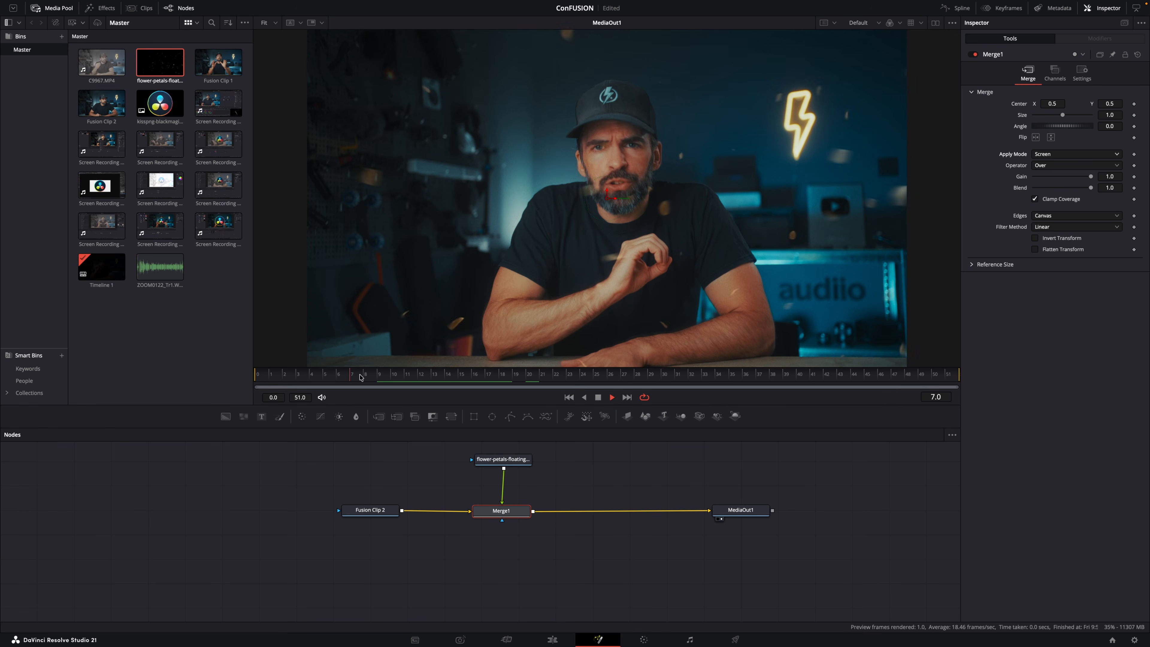
key(space)
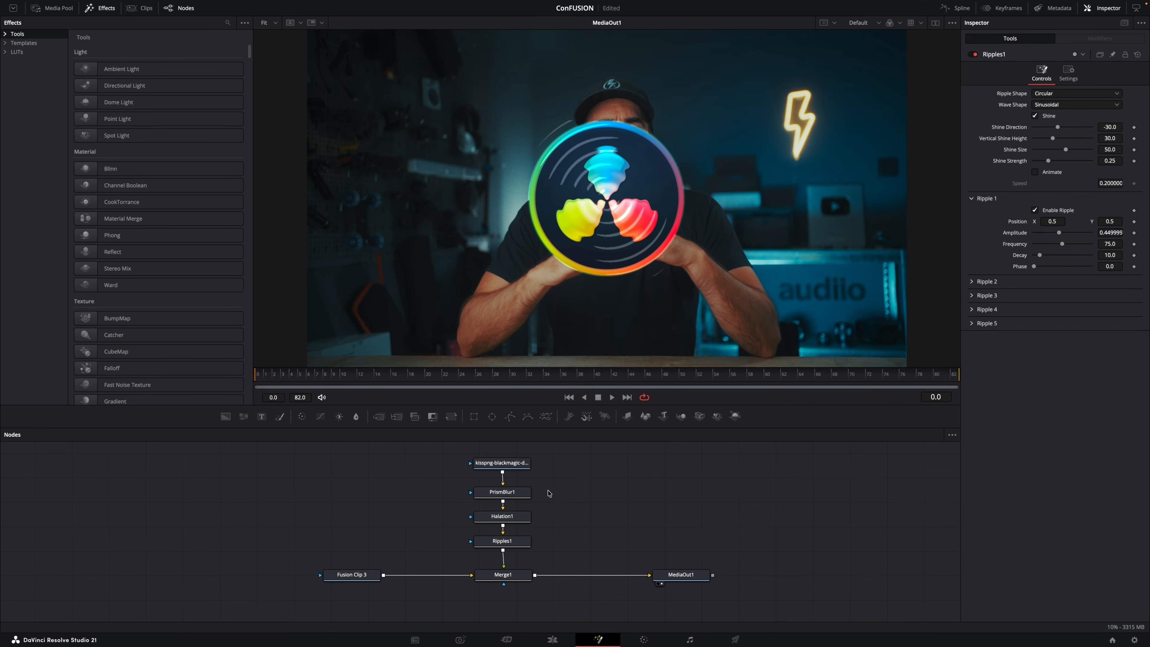
Select the PrismBlur1, Halation1 and Ripples1 nodes and start a new macro from them.
drag(549, 494, 519, 544)
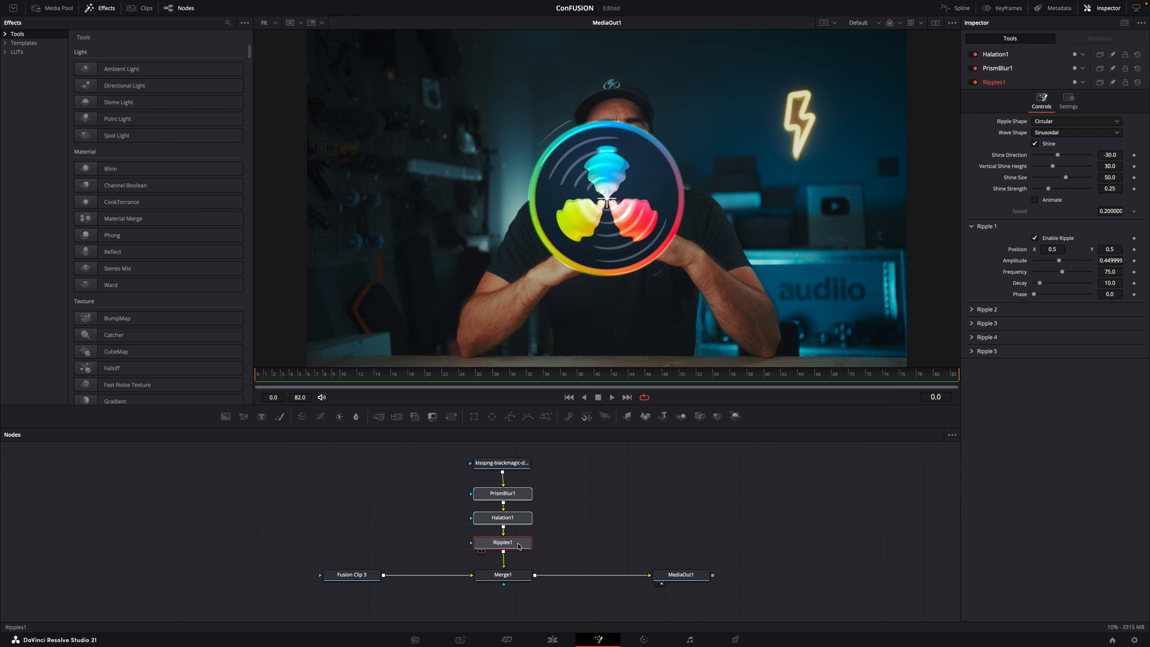
drag(552, 549, 514, 483)
right_click(515, 491)
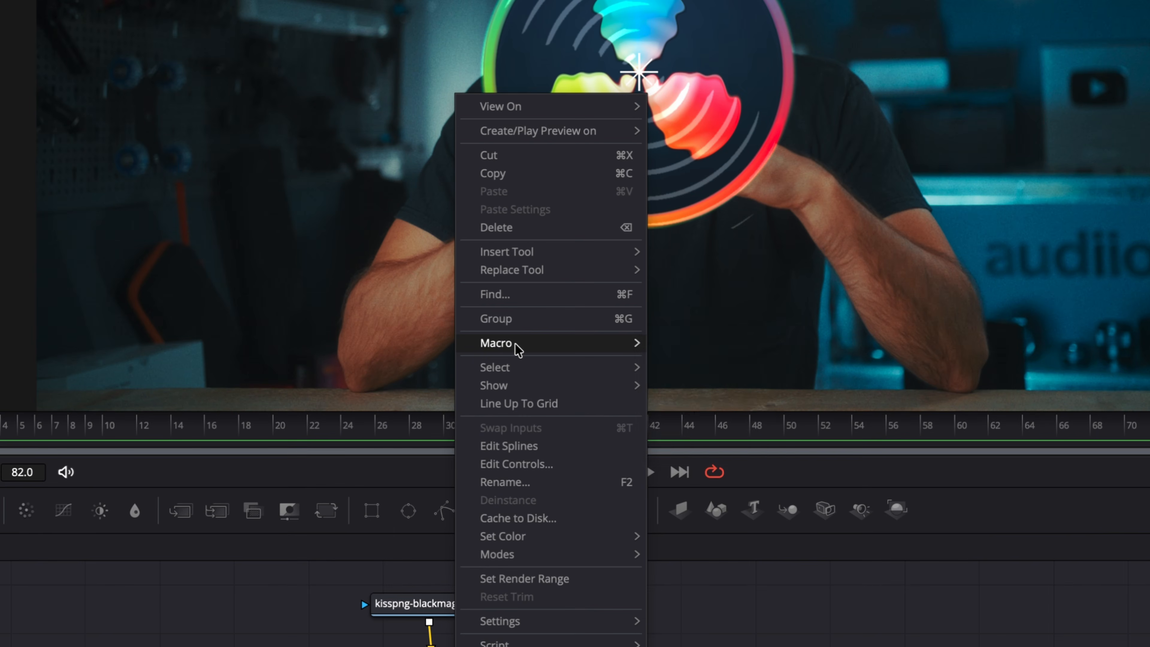
mouse_move(526, 340)
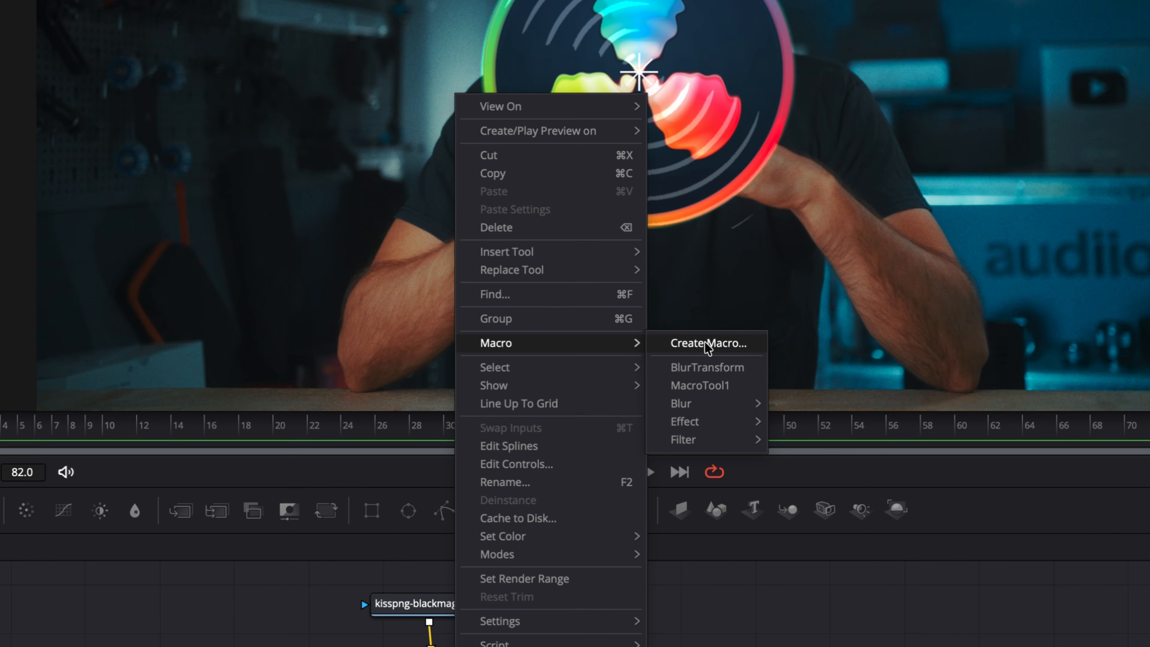
click(670, 339)
Name the macro PrismRipple and save it.
double_click(322, 64)
text(Prism)
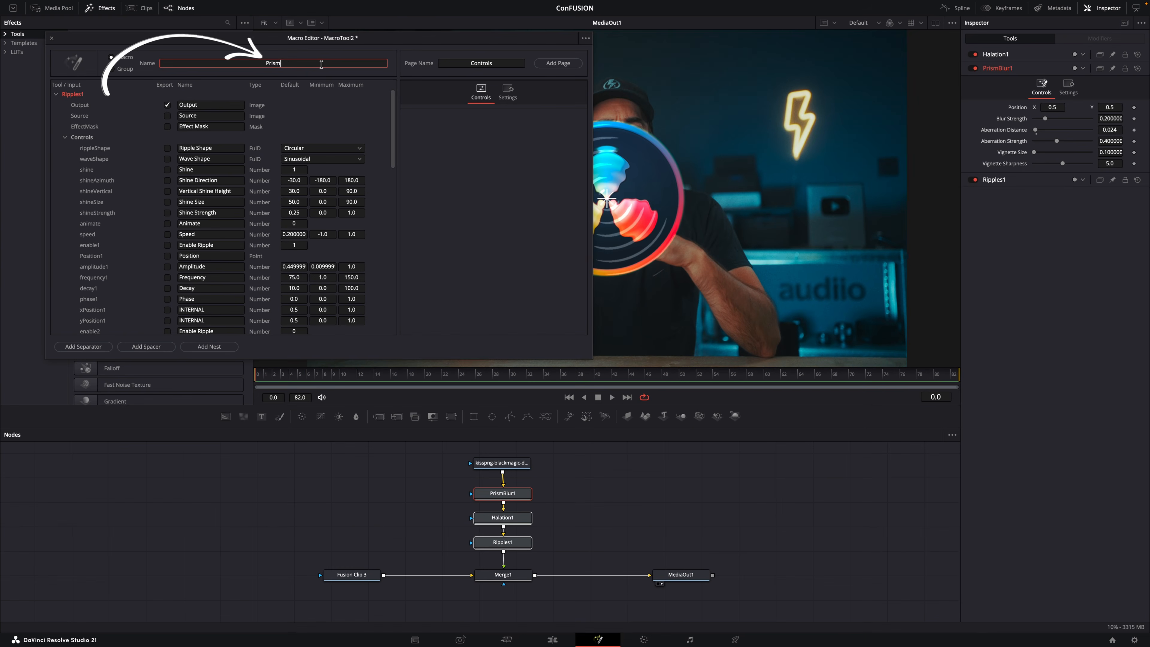
text(Ripple)
click(585, 38)
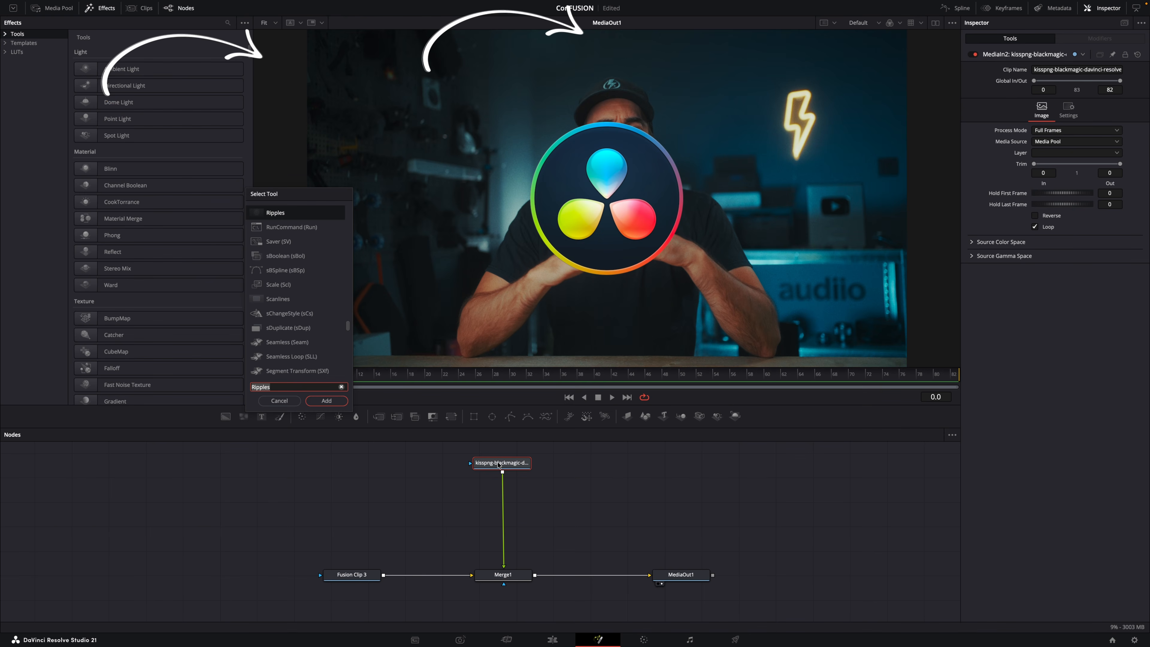
Find the saved PrismRipple macro with the search term "prism" and add it after the logo image node.
text(prism)
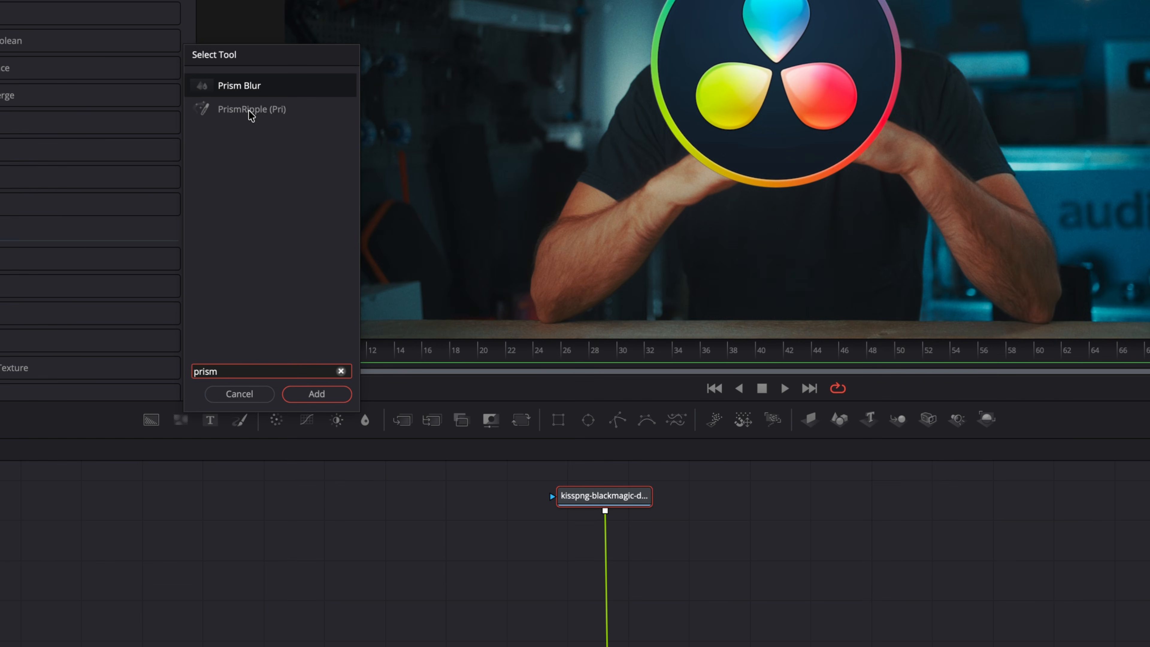
double_click(251, 111)
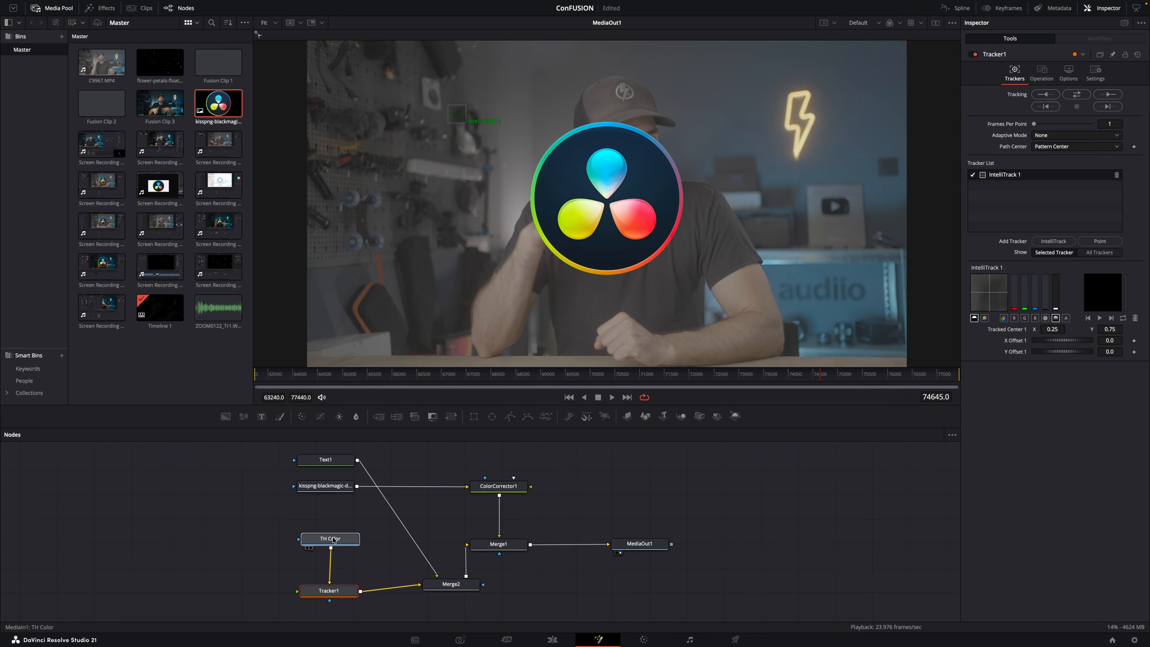
Line up the TH Color node directly above Tracker1 in a straight column and select the logo image node.
drag(334, 540, 332, 522)
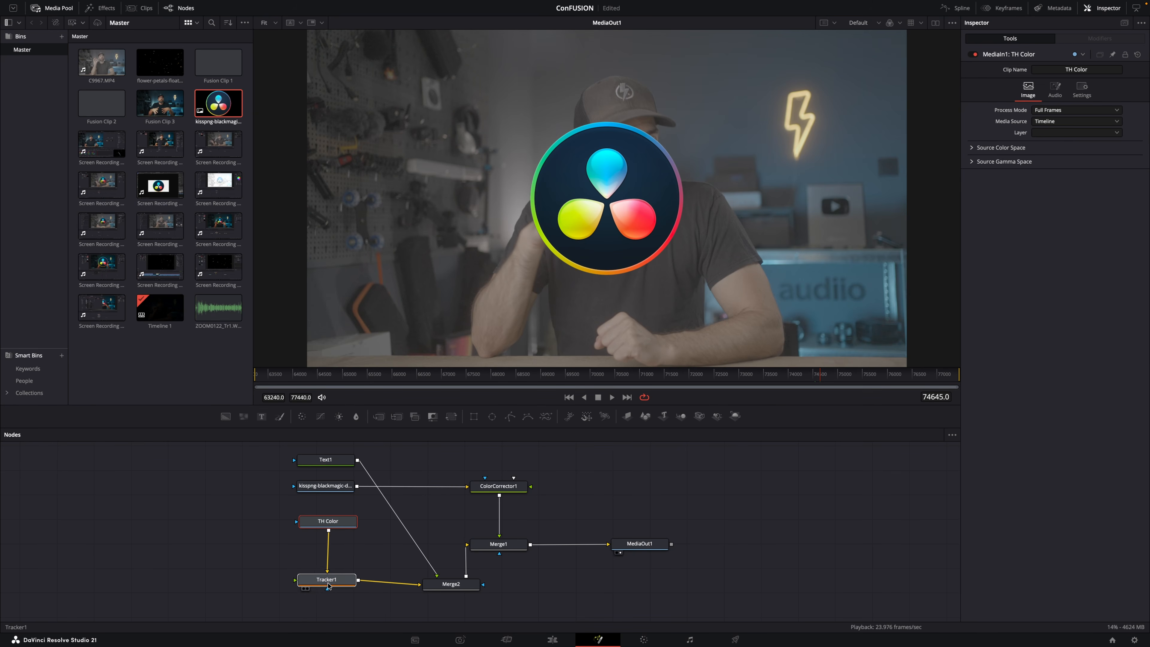
drag(329, 586, 327, 588)
drag(344, 526, 340, 536)
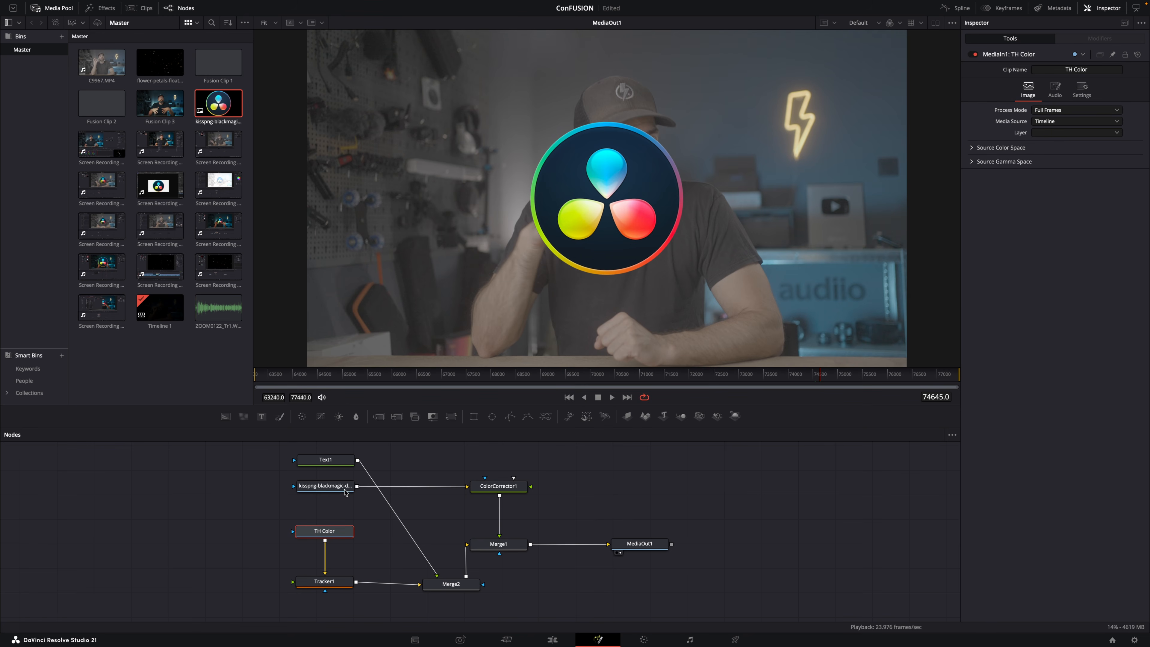
click(343, 489)
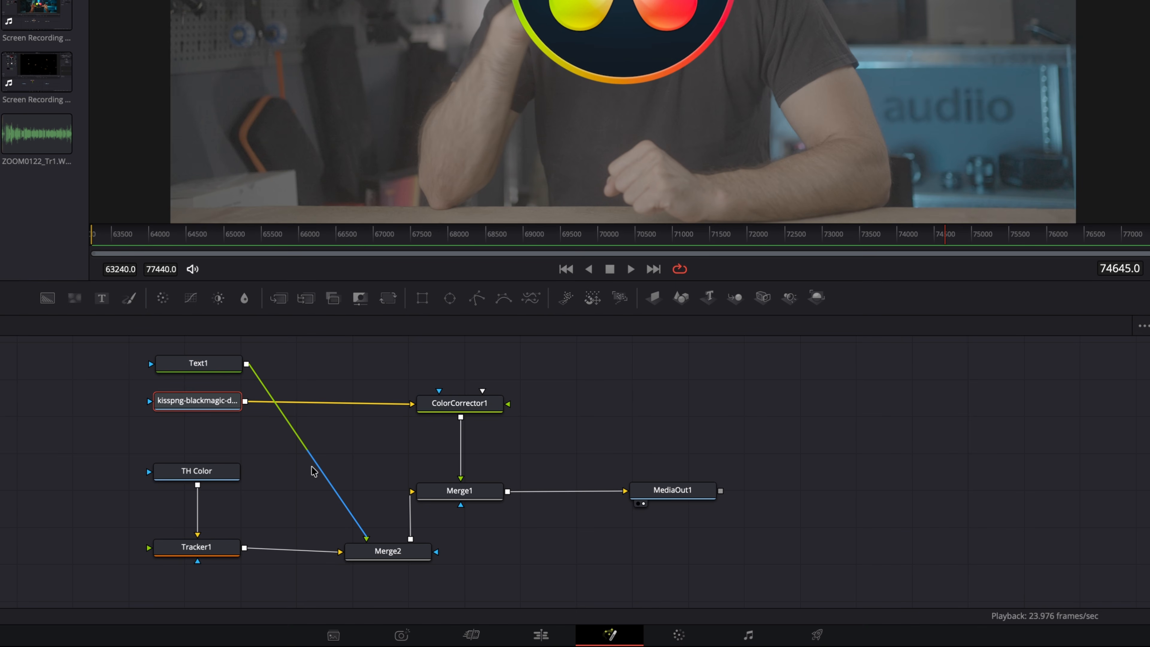
Add two routers to the Text1–Merge2 connection and position them so the line runs around the other nodes.
alt+click(304, 447)
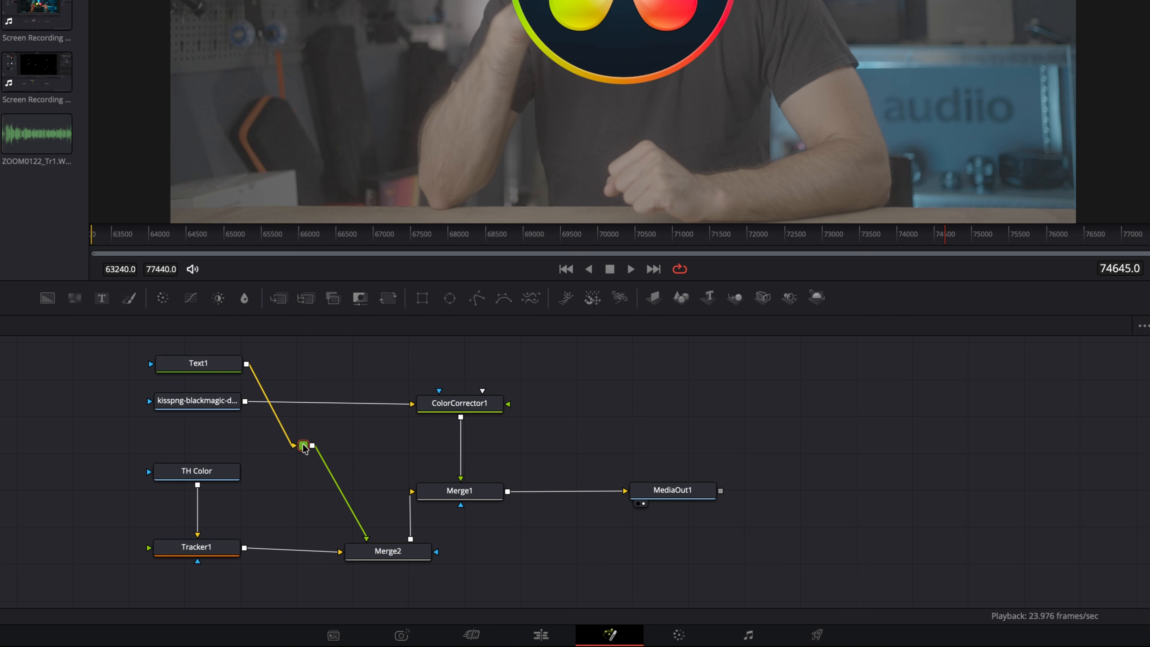
mouse_move(304, 448)
alt+click(337, 485)
drag(303, 446, 773, 382)
drag(338, 485, 776, 547)
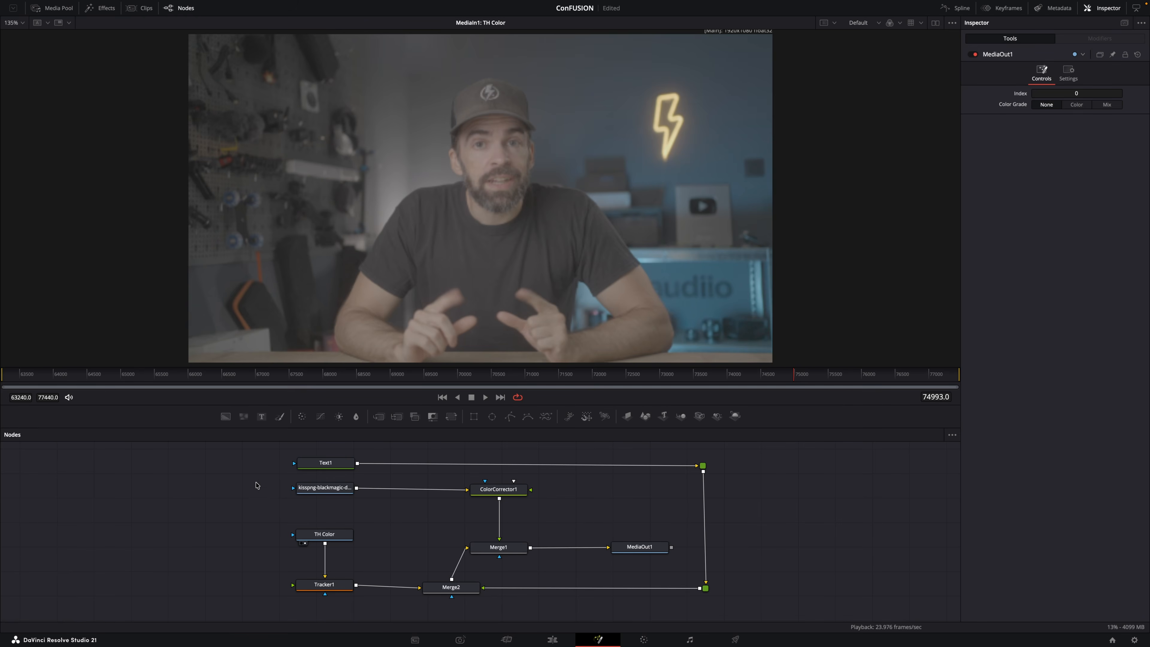
Group the TH Color and Tracker1 nodes and place the group in line with Merge2.
drag(238, 517, 348, 609)
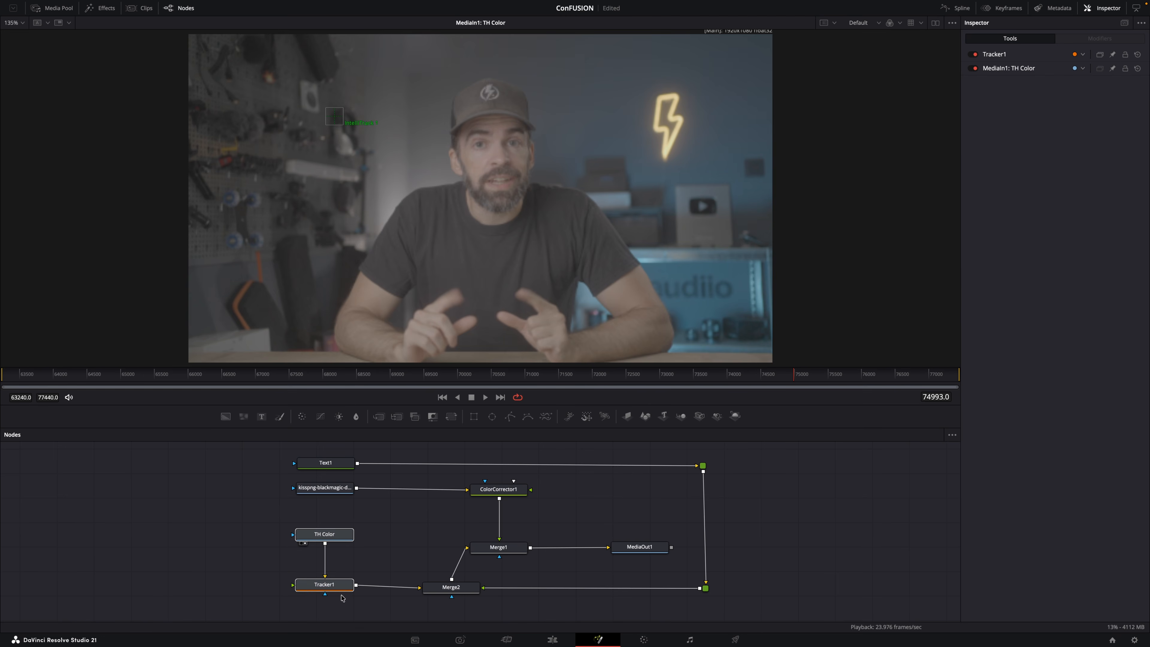
right_click(337, 584)
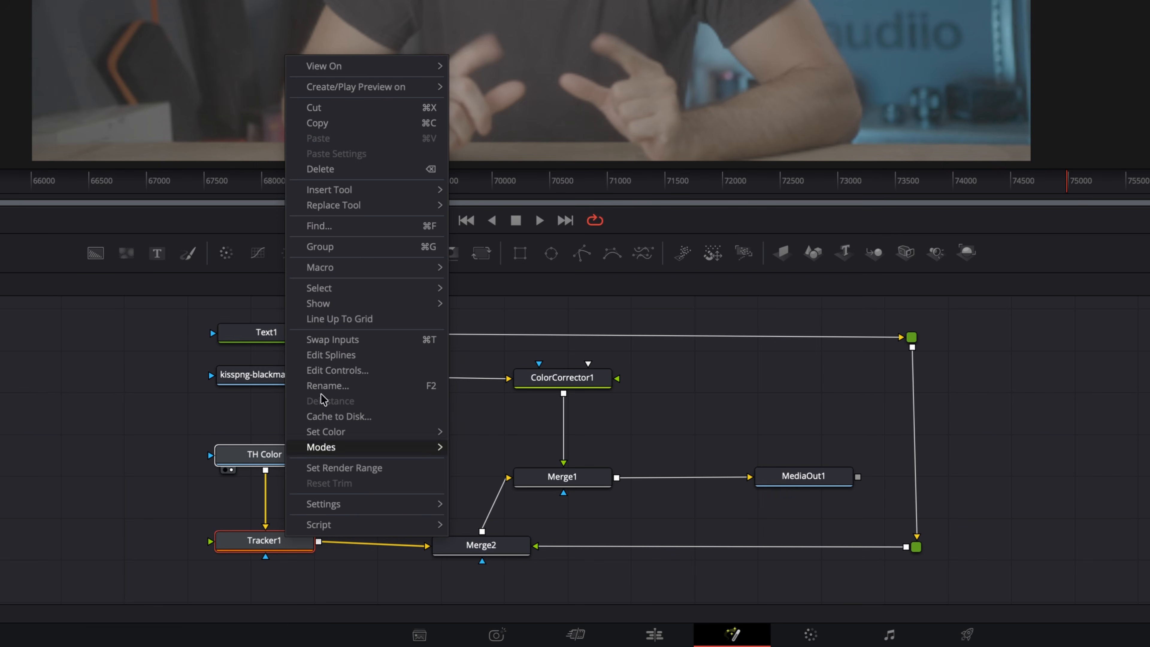
click(347, 246)
drag(257, 446, 233, 551)
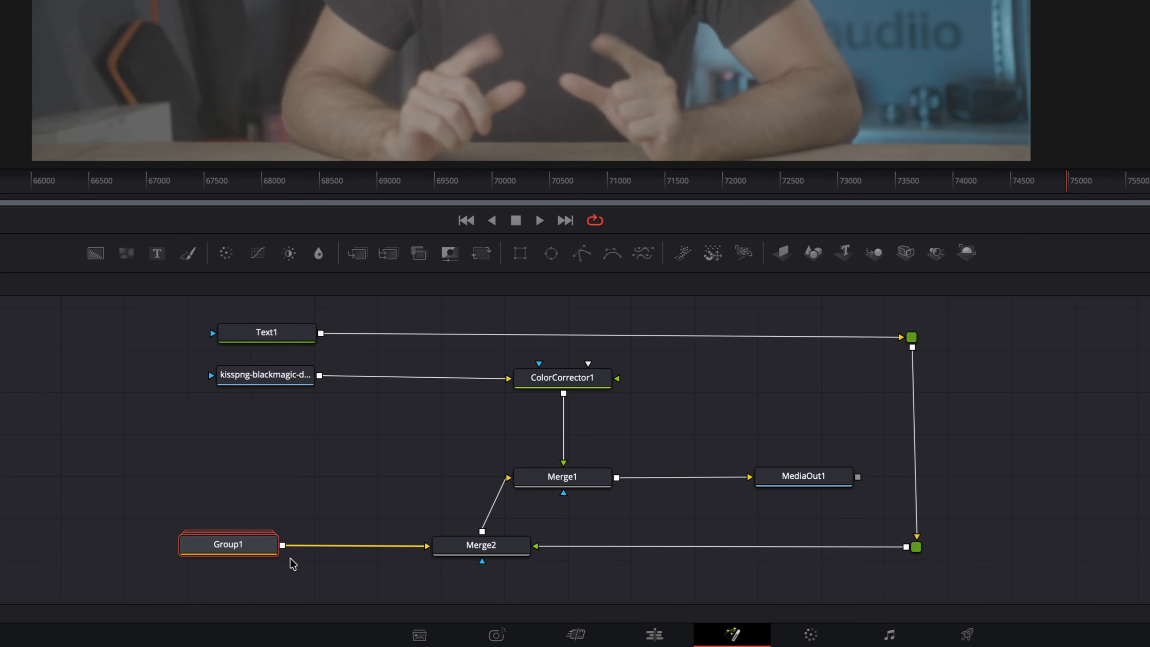
Add an Underlay behind the TH Color and Tracker1 nodes and move them together as one block.
drag(165, 427, 346, 585)
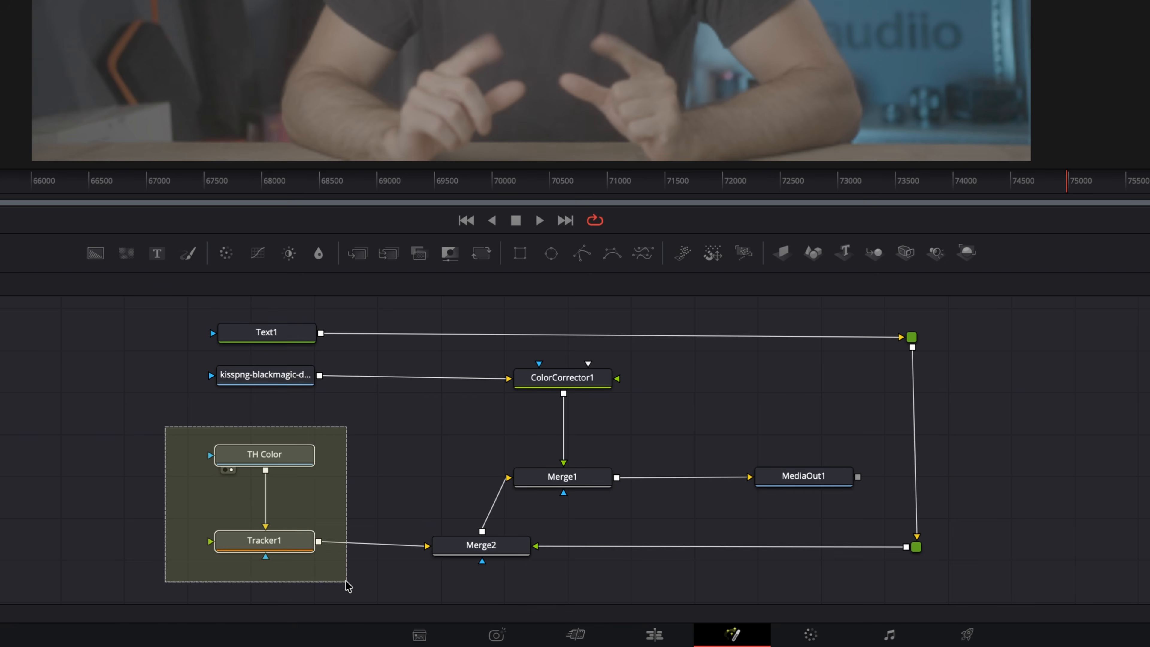
key(shift+space)
key(BackSpace)
key(BackSpace)
text(under)
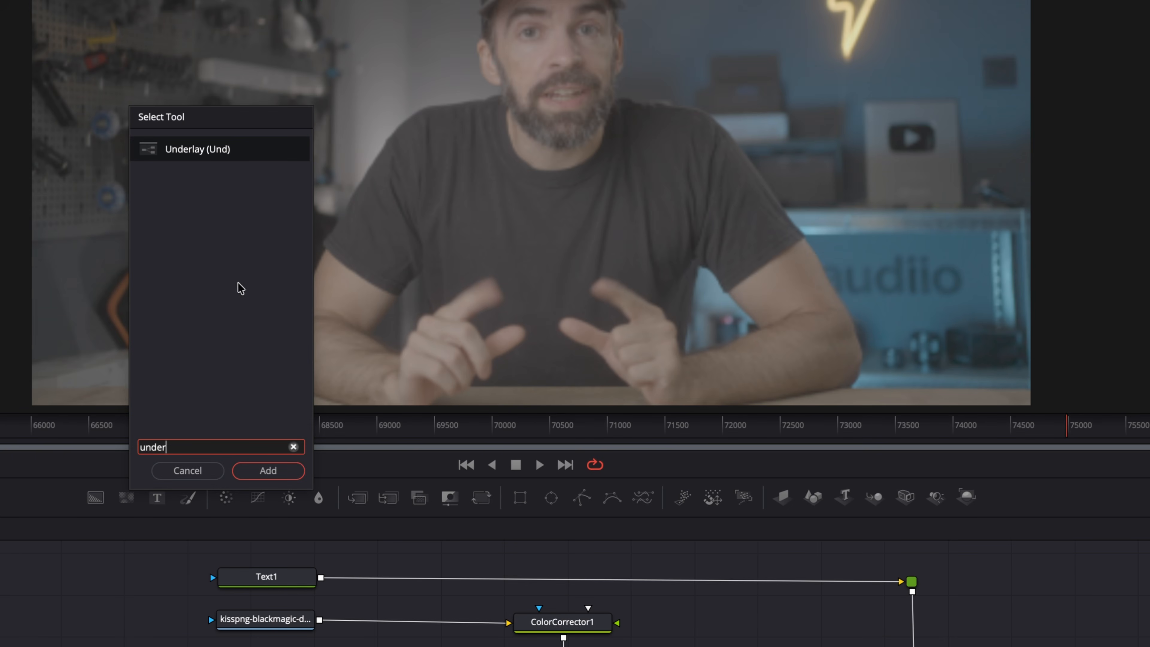
click(268, 470)
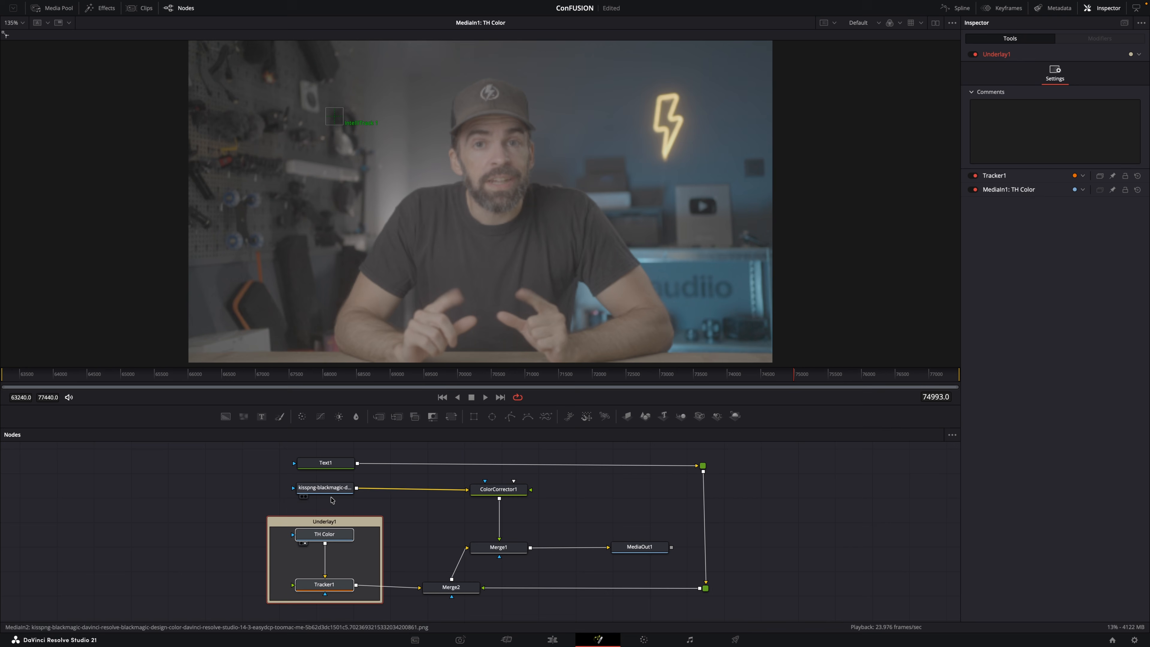
drag(322, 524, 191, 466)
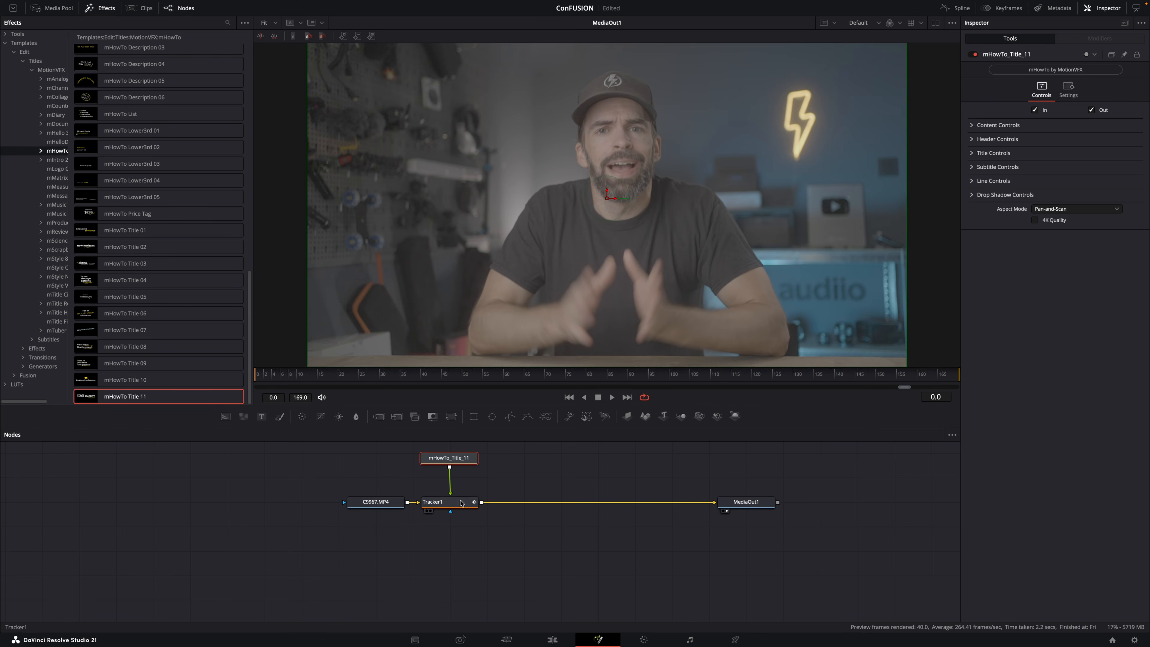
Set Tracker1's Operation to Match Move so the mHowTo_Title_11 title follows the tracked cap.
click(461, 503)
click(1041, 73)
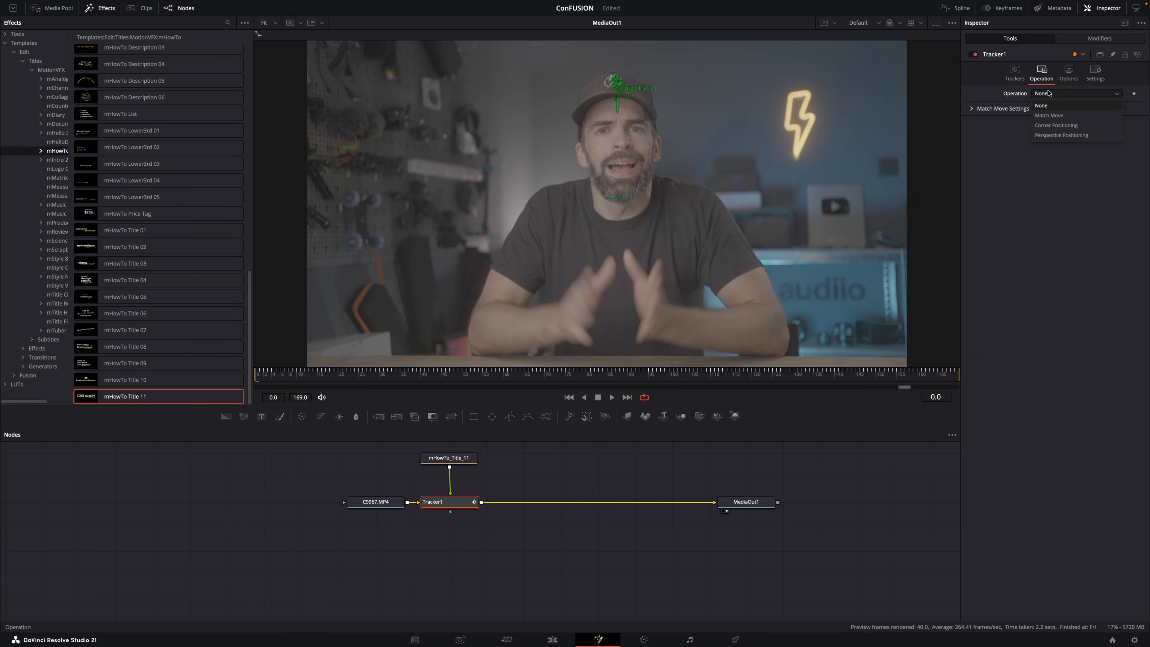
click(1049, 116)
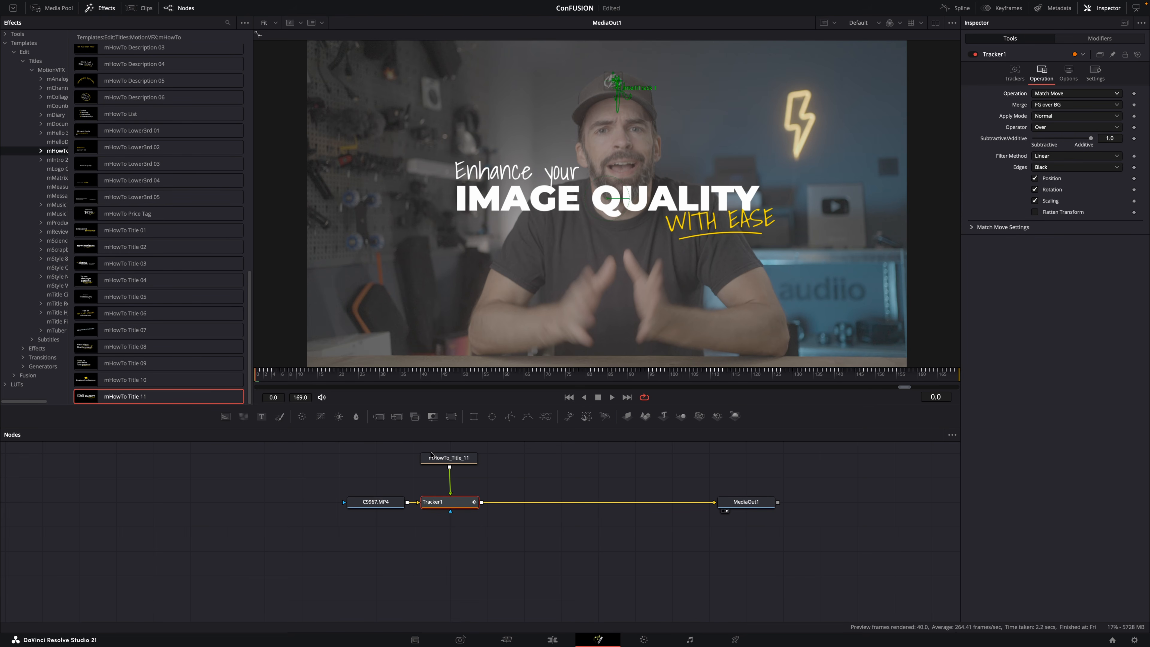
Play and scrub the composition to check how the mHowTo_Title_11 title follows the tracked motion.
click(447, 460)
key(space)
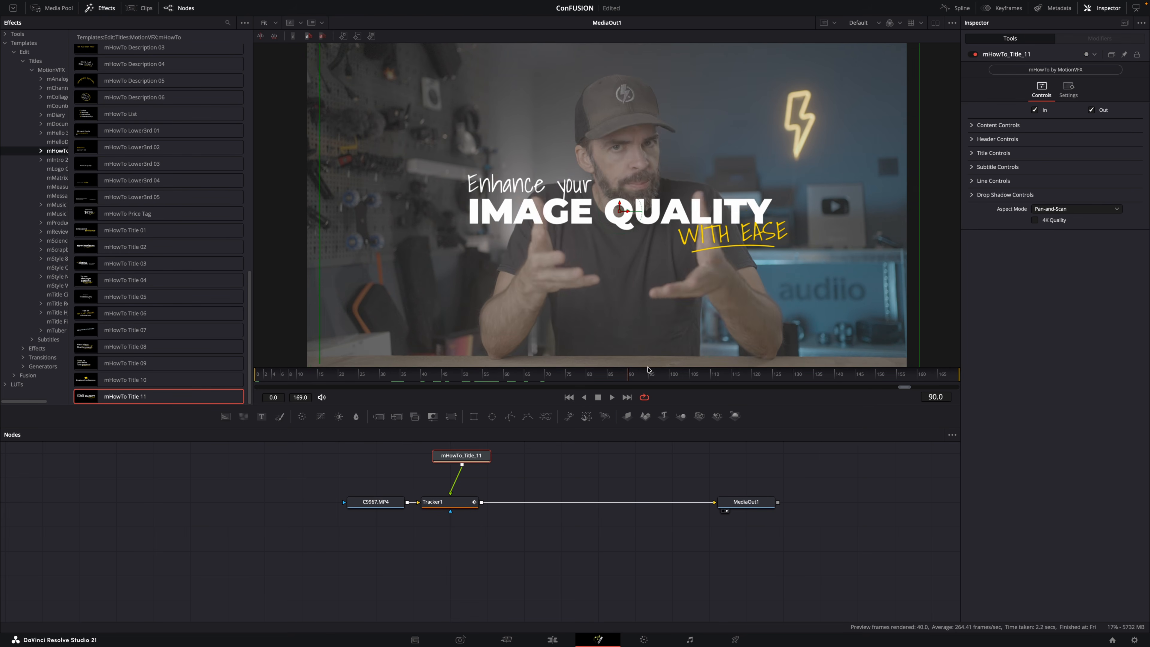
mouse_move(408, 365)
mouse_down()
mouse_move(643, 366)
mouse_move(392, 366)
mouse_move(679, 357)
mouse_move(375, 369)
mouse_move(400, 377)
mouse_up()
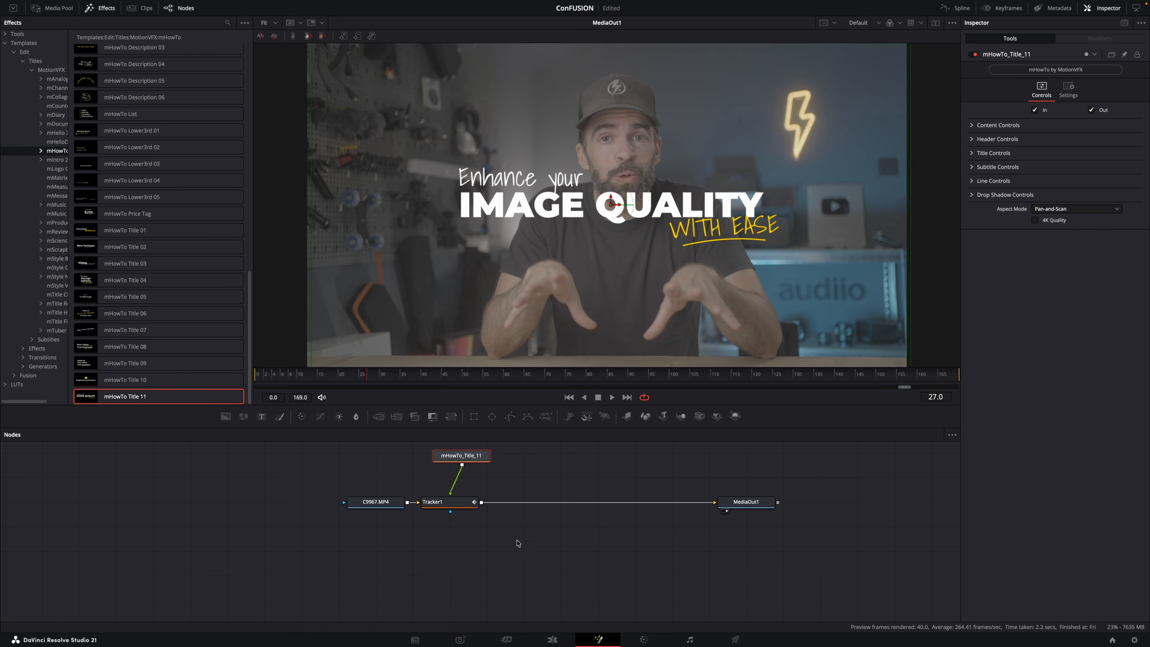
Convert the tracked clip on the Edit page into a new Fusion clip and scrub through it on the Fusion page.
key(shift+4)
right_click(588, 490)
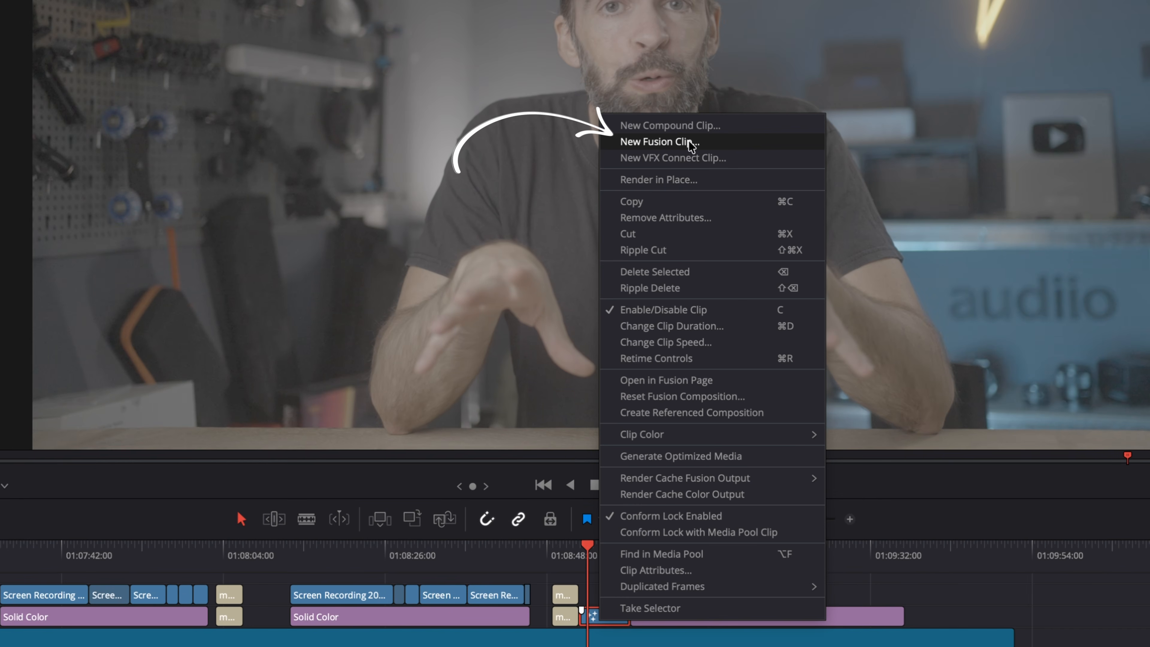
click(688, 143)
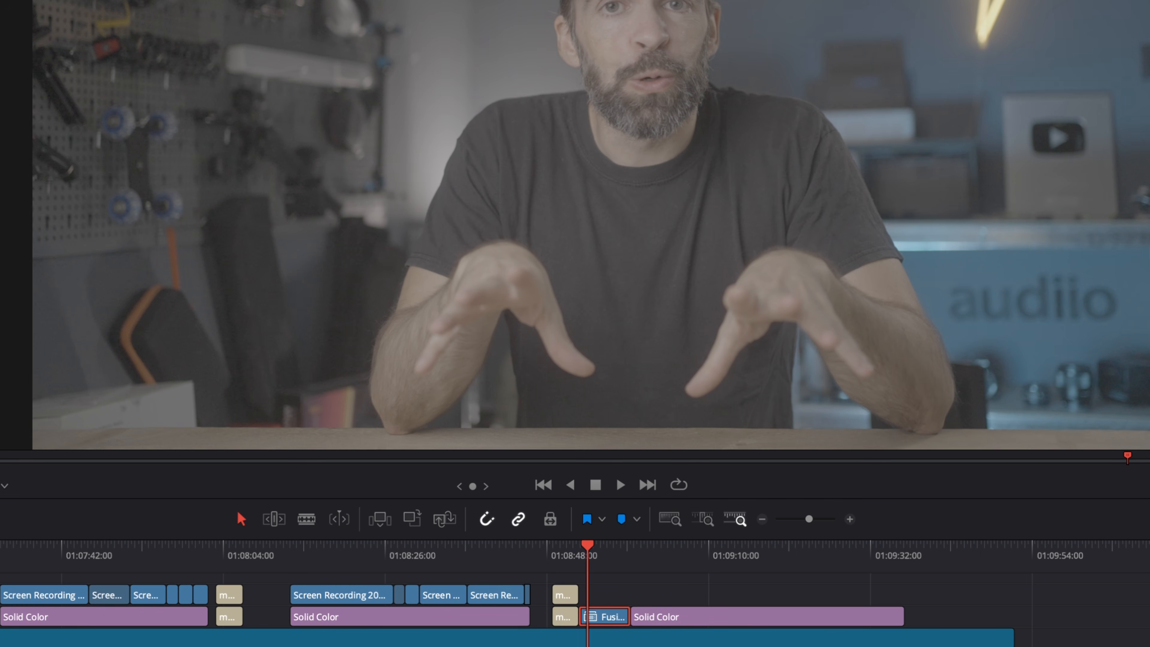
key(shift+5)
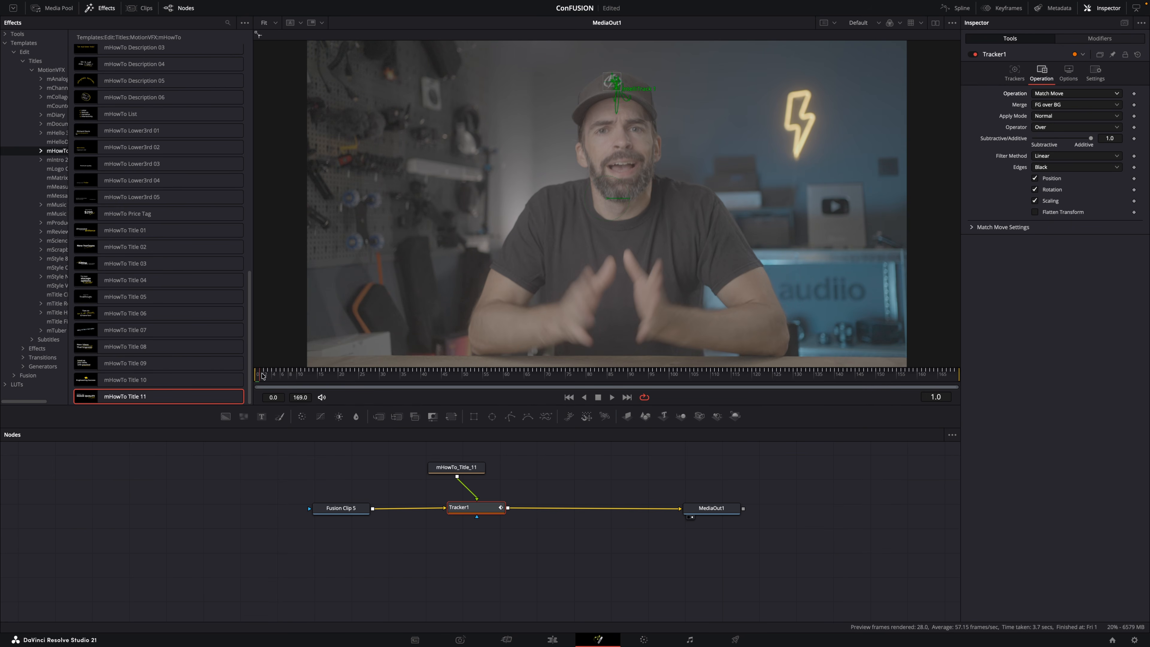
drag(262, 375, 707, 383)
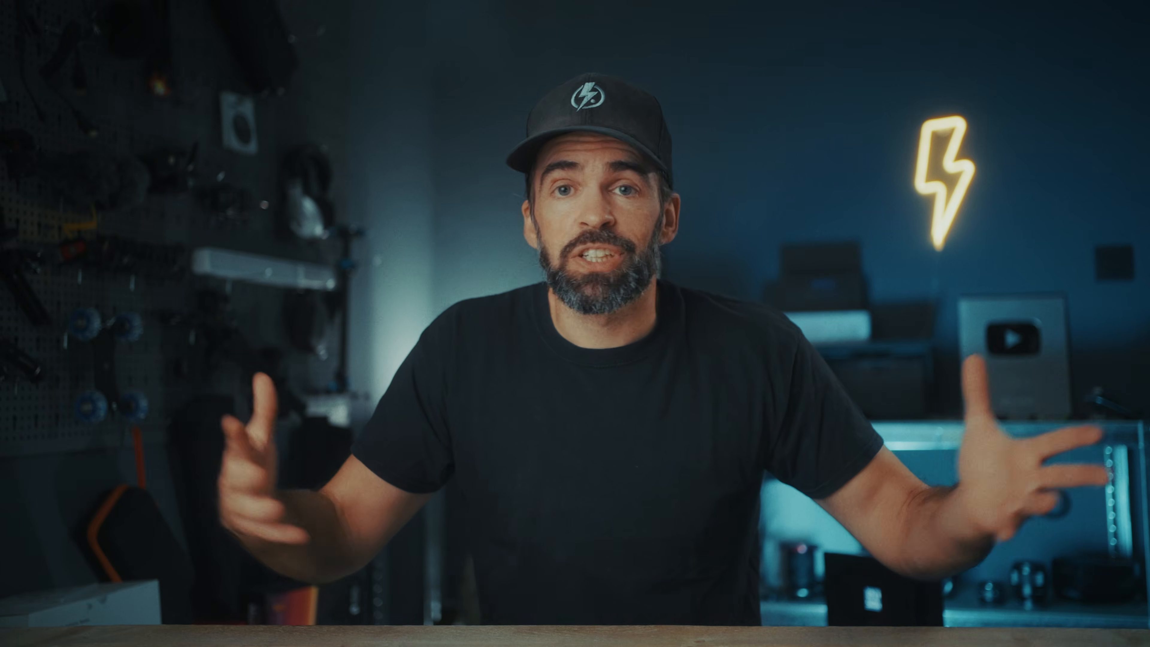